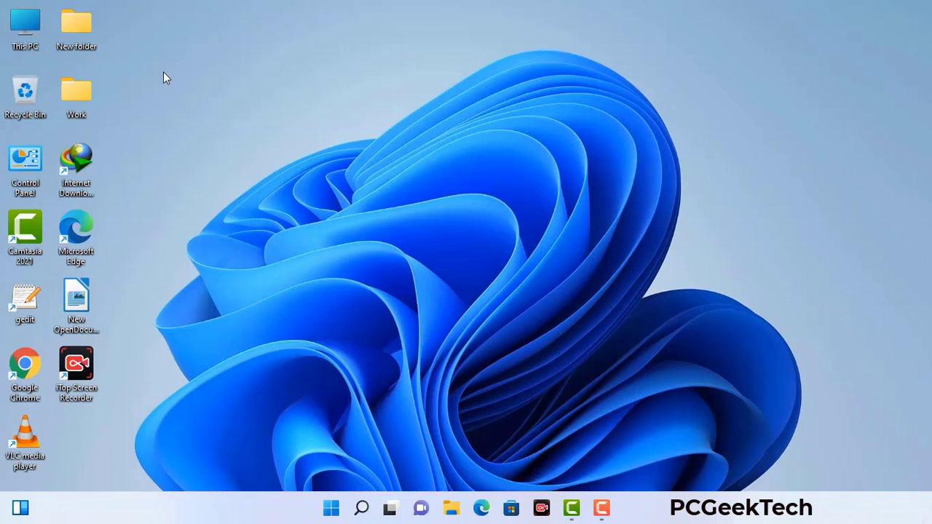
# Step: Run msconfig, enable Safe boot with the Network option on the Boot tab, and restart
pyautogui.press('super+r')
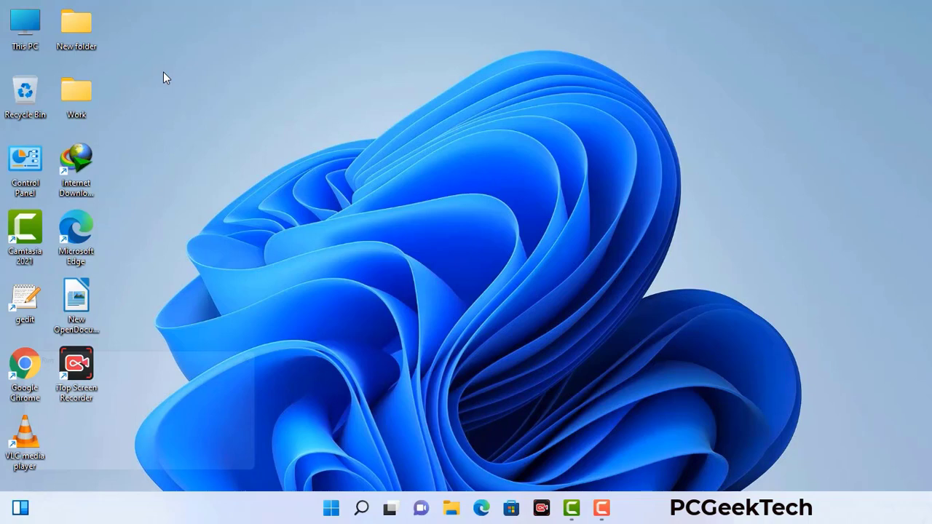
pyautogui.moveTo(160, 355); pyautogui.dragTo(410, 116)
pyautogui.click(370, 183)
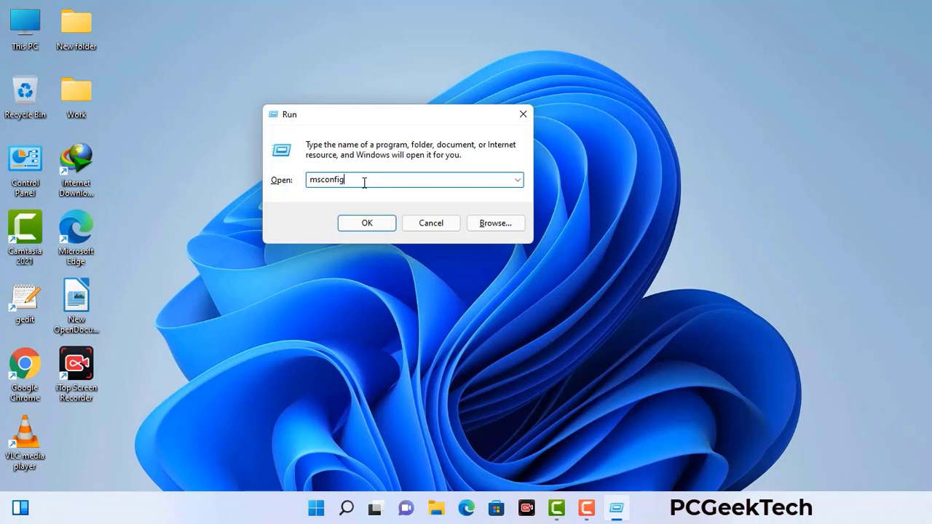
pyautogui.click(363, 224)
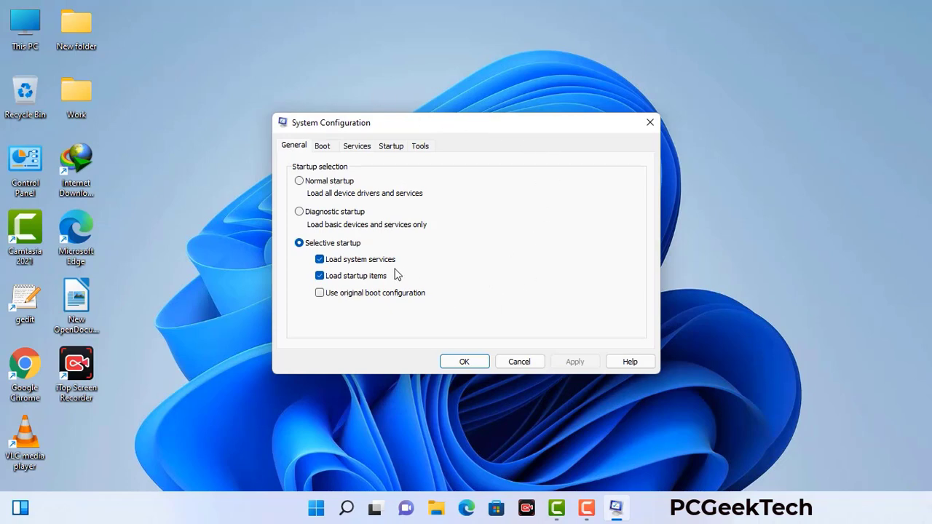
pyautogui.click(324, 147)
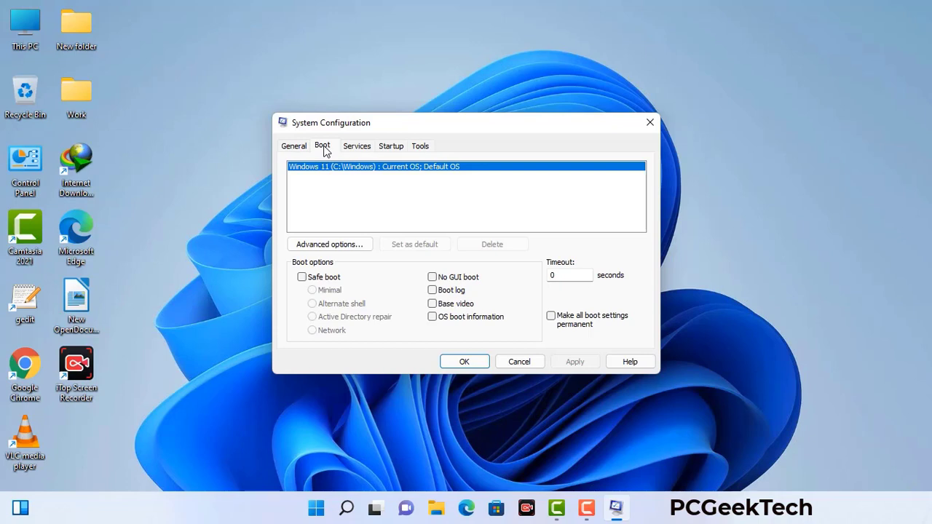
pyautogui.click(301, 278)
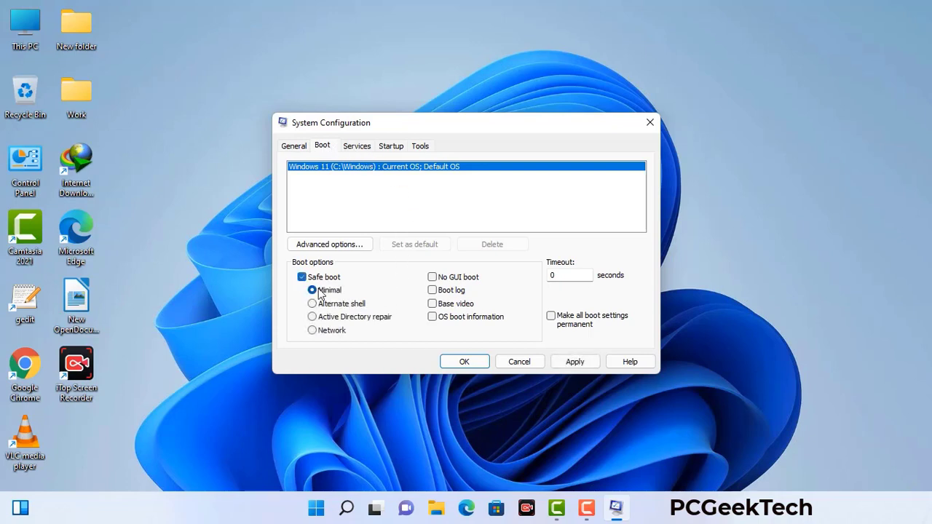
pyautogui.click(331, 333)
pyautogui.click(575, 363)
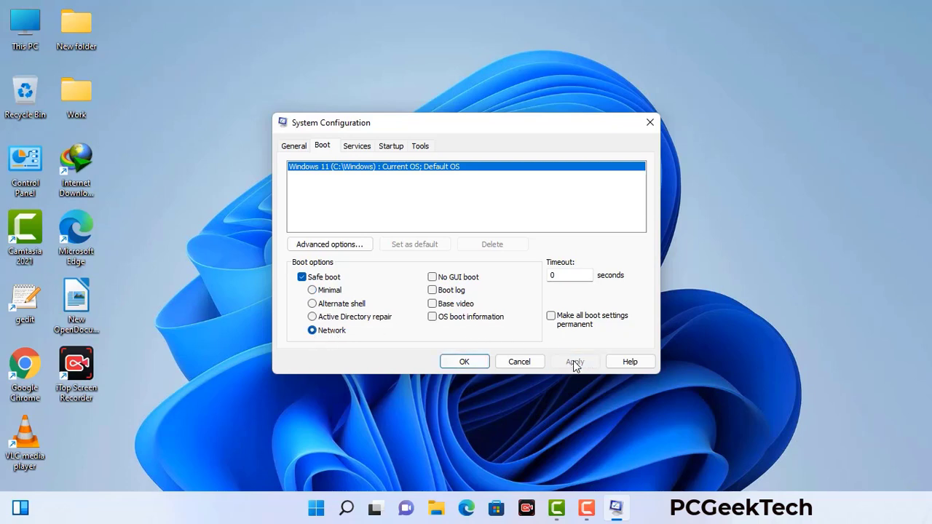
pyautogui.click(464, 362)
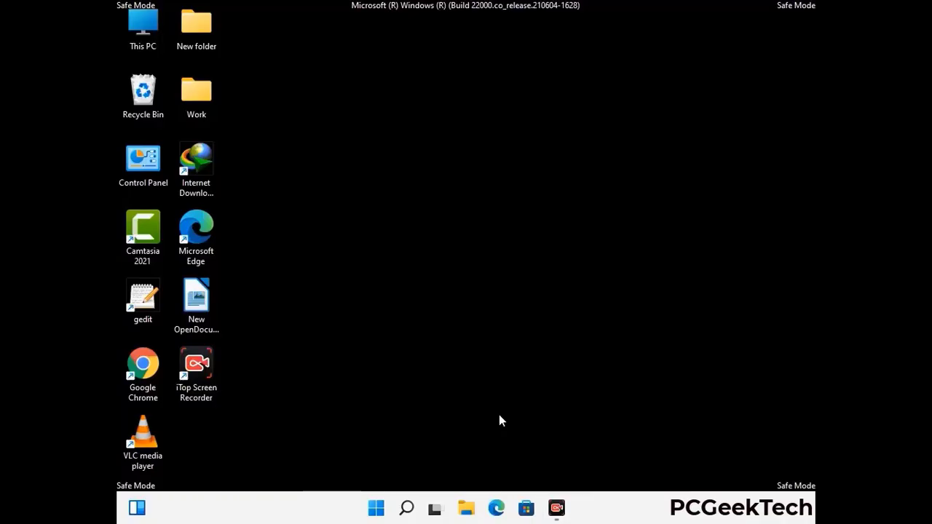
# Step: Set File Explorer Options to show hidden files, folders and drives, then close Control Panel
pyautogui.doubleClick(143, 174)
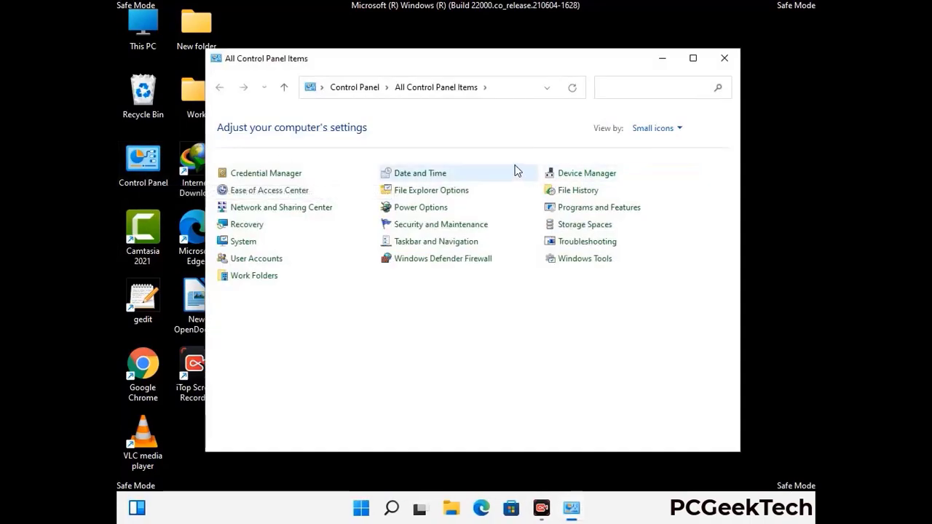
pyautogui.click(449, 197)
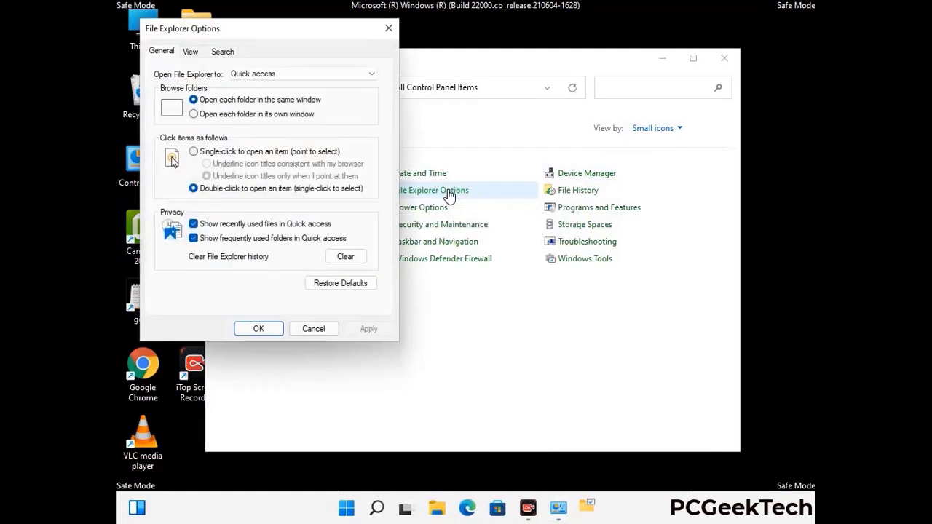
pyautogui.click(191, 52)
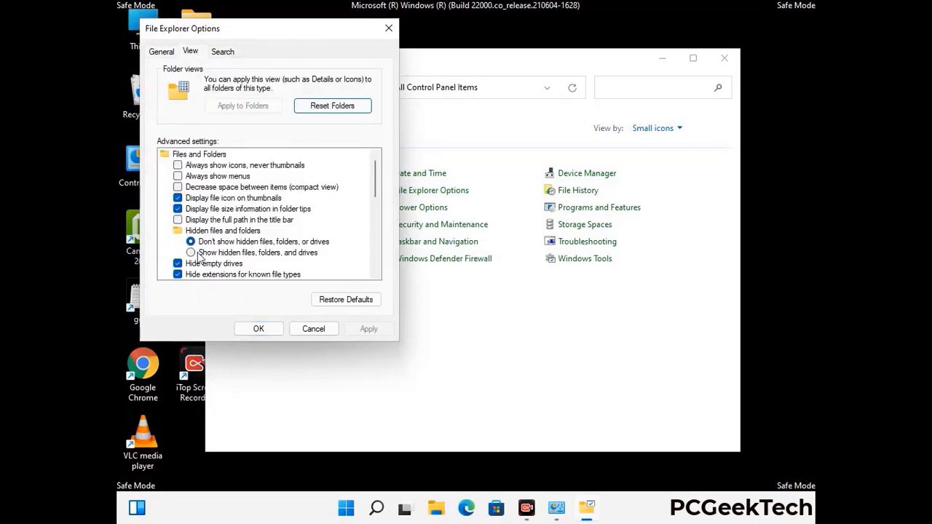
pyautogui.click(190, 253)
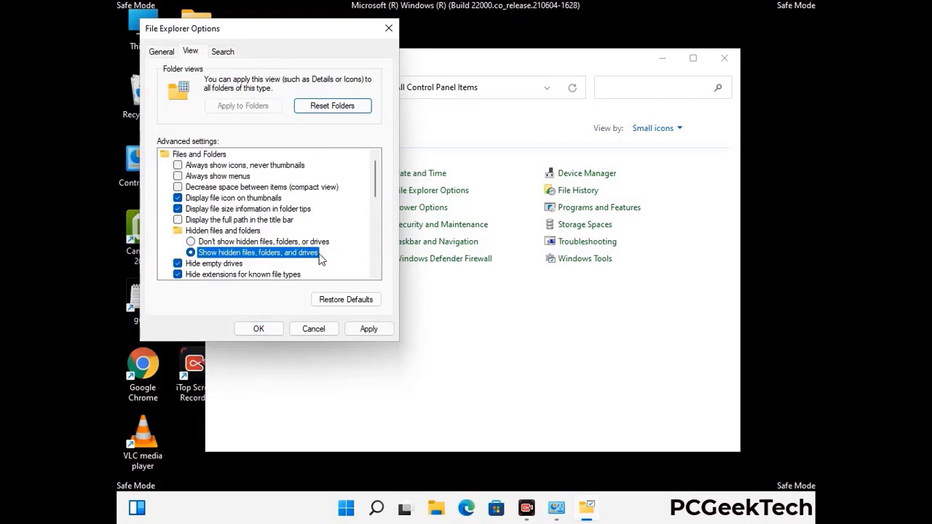
pyautogui.click(369, 329)
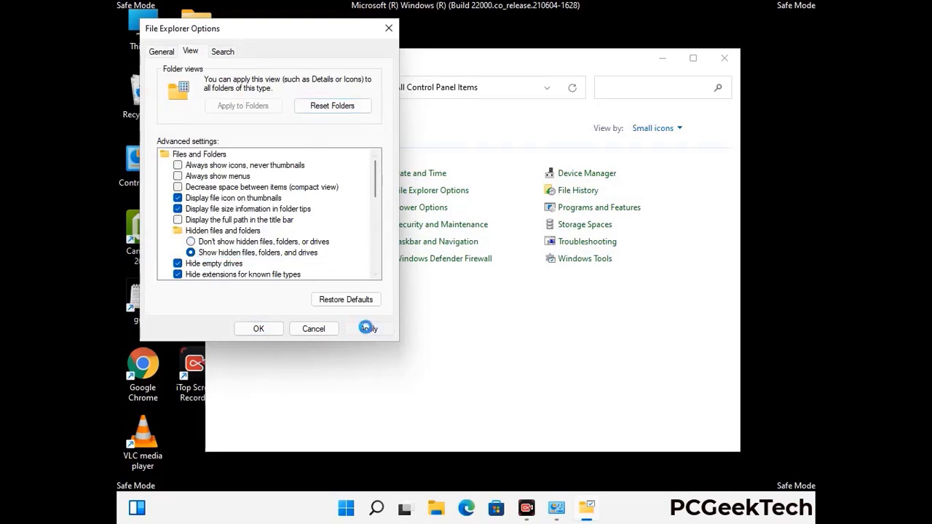
pyautogui.click(247, 331)
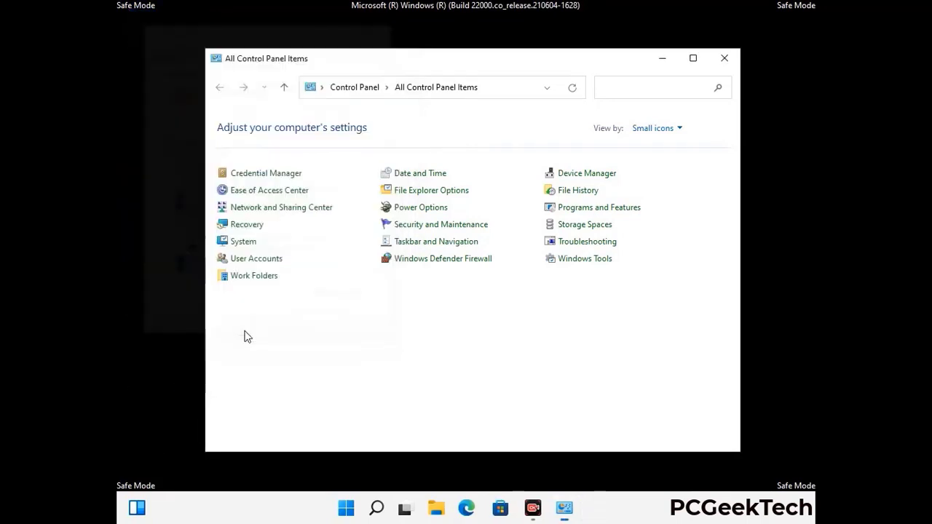
pyautogui.click(724, 59)
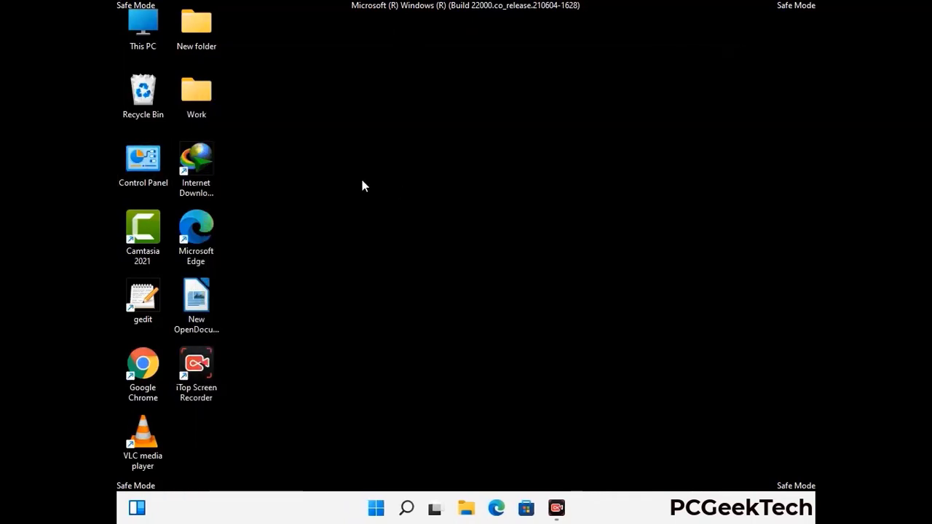
# Step: Browse to C:\Windows\System32\drivers\etc and select the hosts file
pyautogui.doubleClick(139, 45)
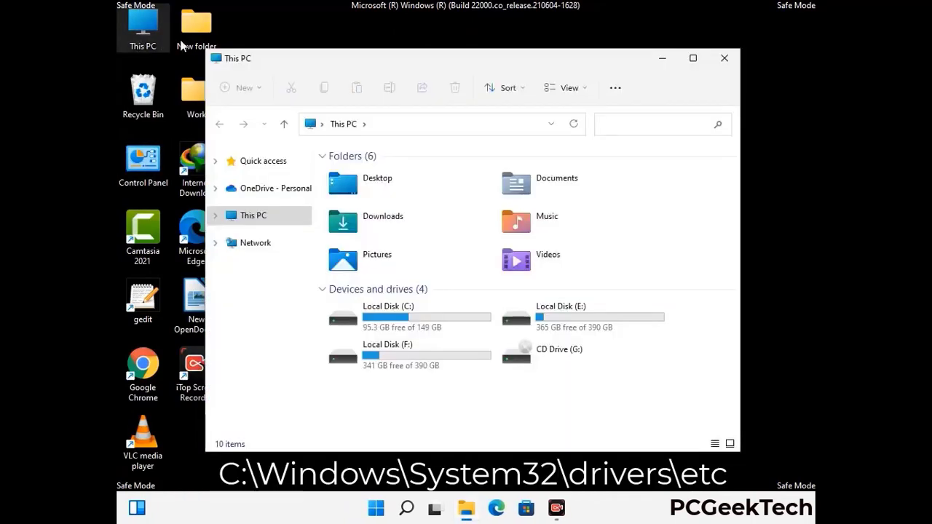
pyautogui.doubleClick(408, 321)
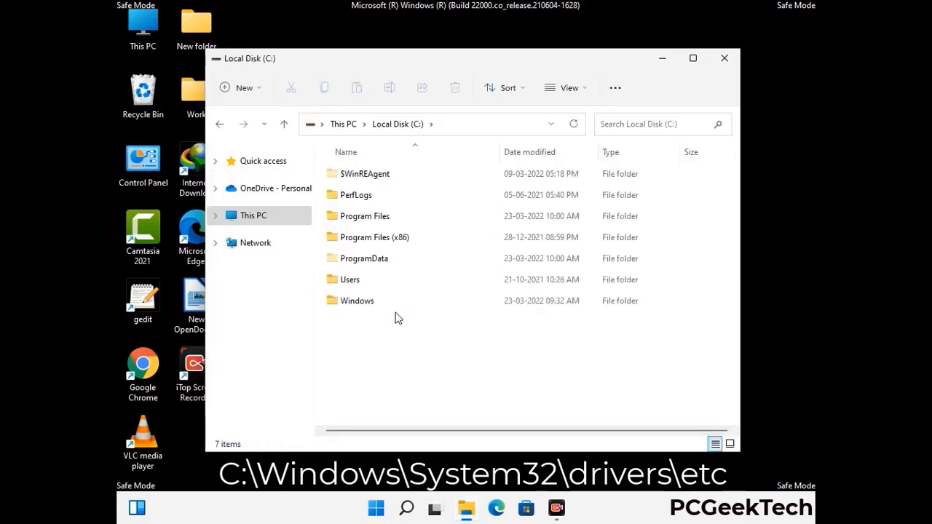
pyautogui.click(349, 306)
pyautogui.doubleClick(350, 306)
pyautogui.scroll(-6, 466, 311)
pyautogui.scroll(-12, 460, 315)
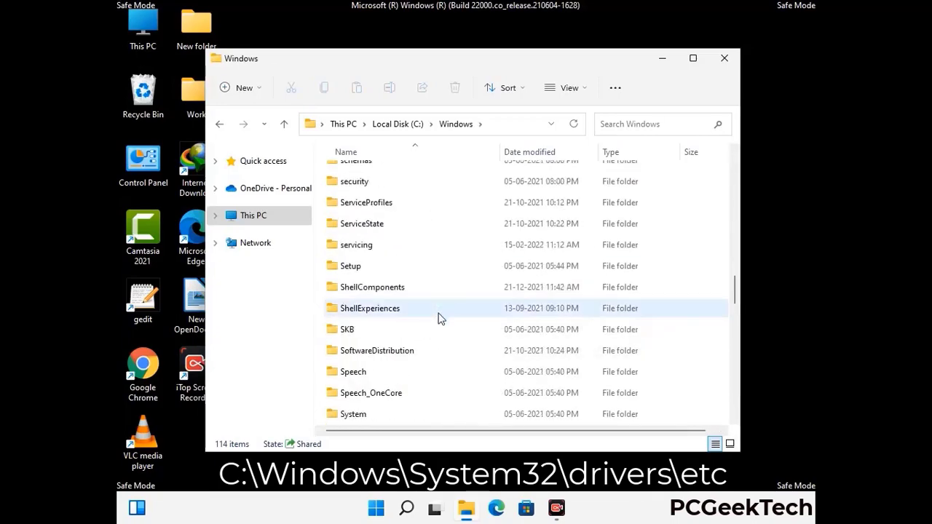
pyautogui.scroll(-2, 440, 318)
pyautogui.doubleClick(356, 308)
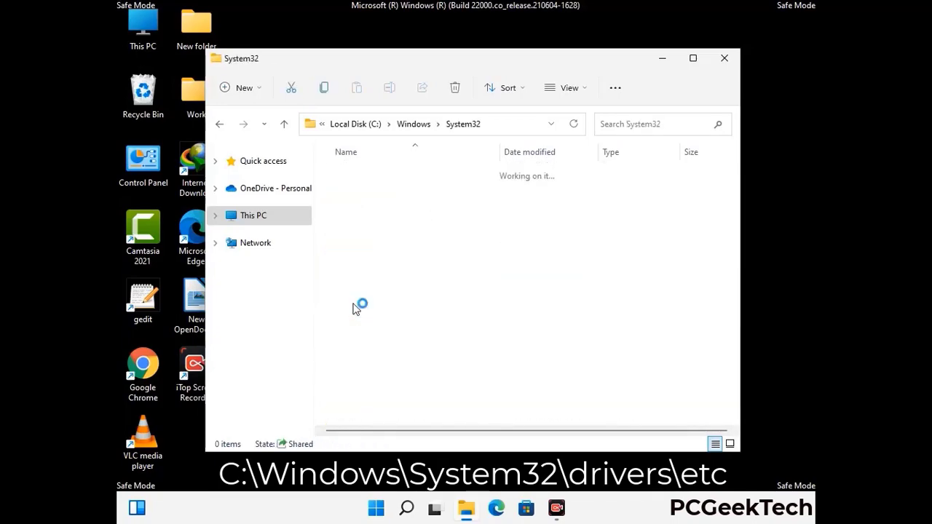
pyautogui.scroll(-5, 401, 318)
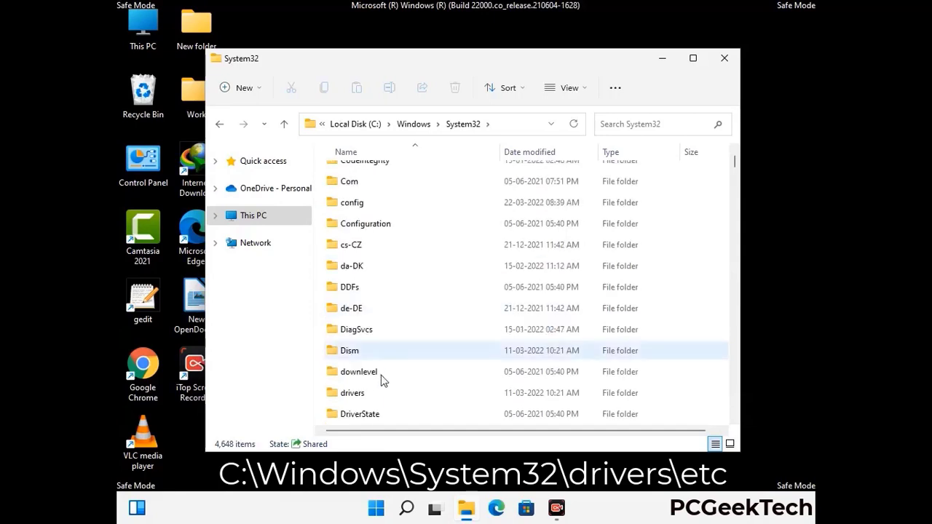
pyautogui.doubleClick(358, 395)
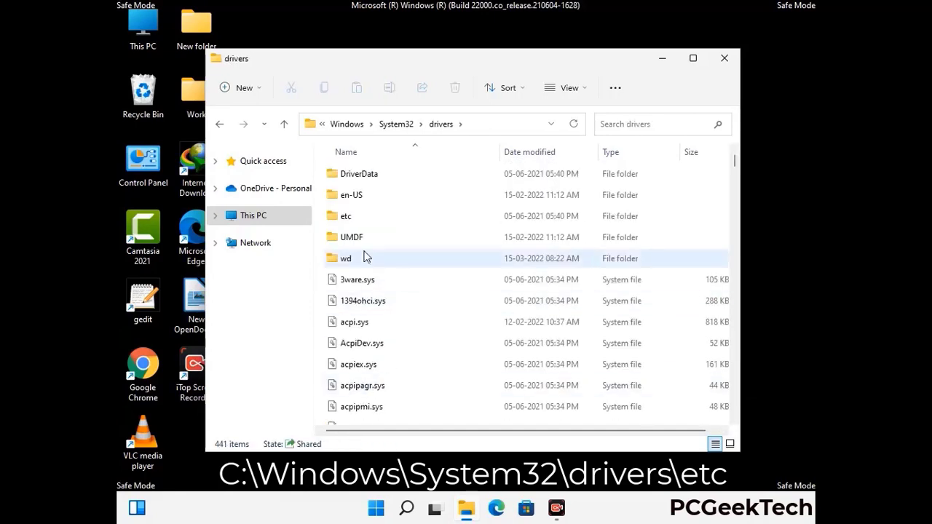
pyautogui.doubleClick(347, 216)
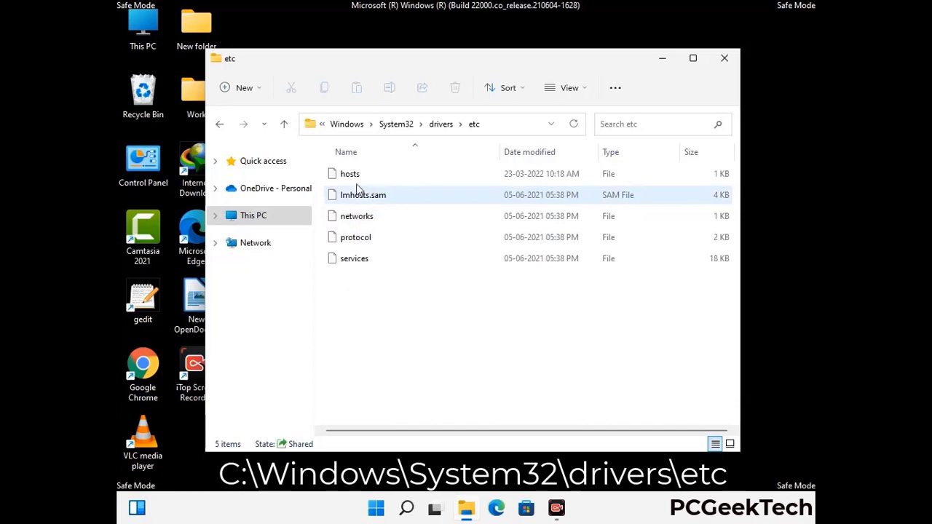
pyautogui.click(358, 178)
# Step: Open hosts in Notepad and add a new line after the last localhost entry
pyautogui.doubleClick(358, 182)
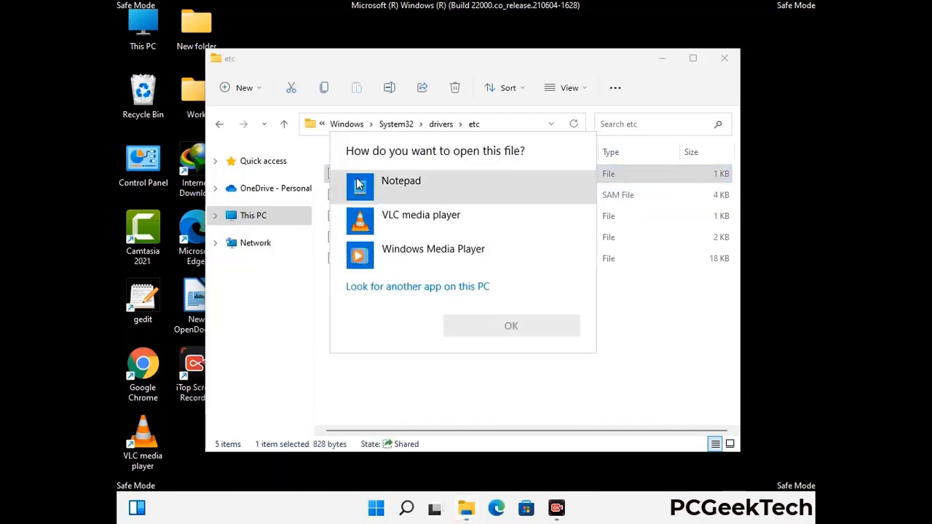
pyautogui.click(422, 188)
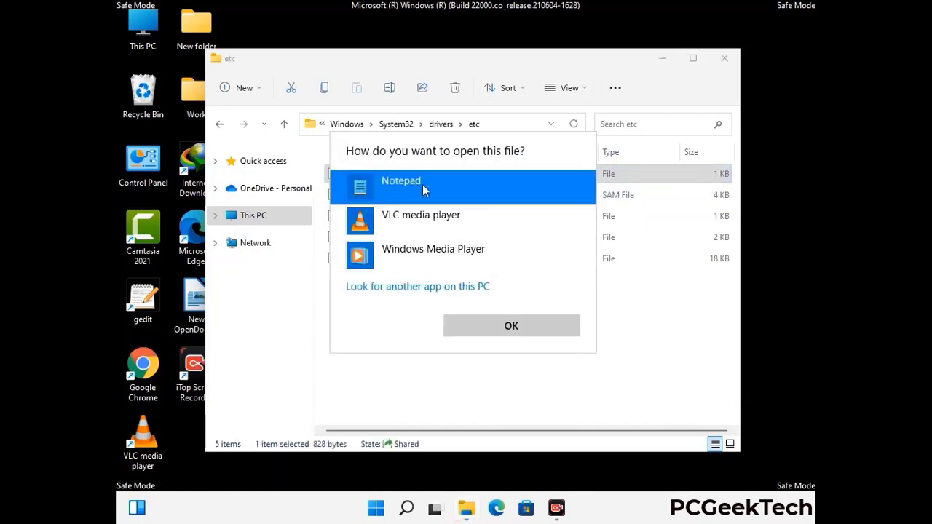
pyautogui.click(511, 327)
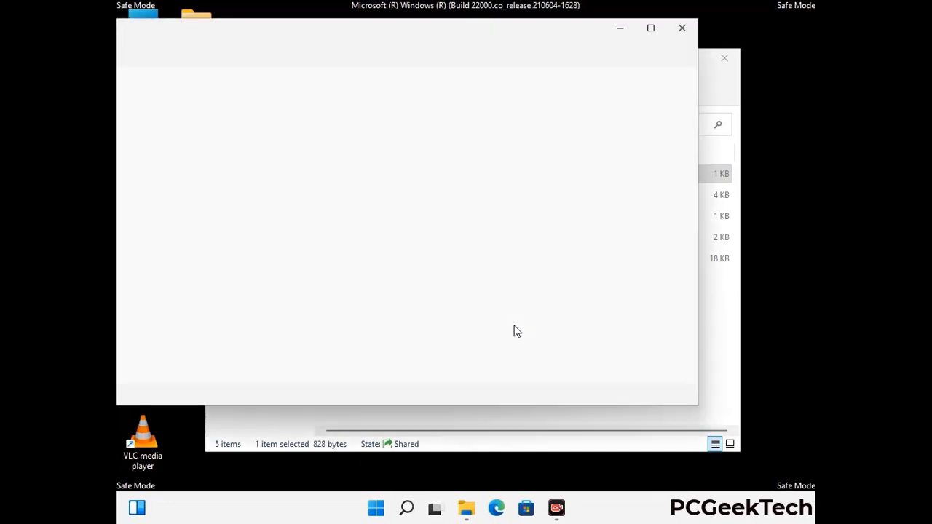
pyautogui.moveTo(401, 42); pyautogui.dragTo(487, 41)
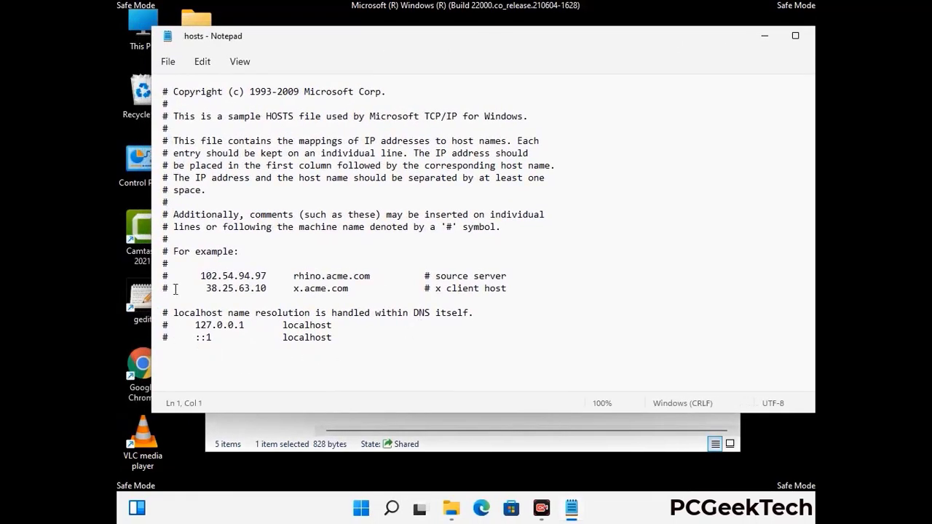
pyautogui.click(349, 341)
pyautogui.press('Return')
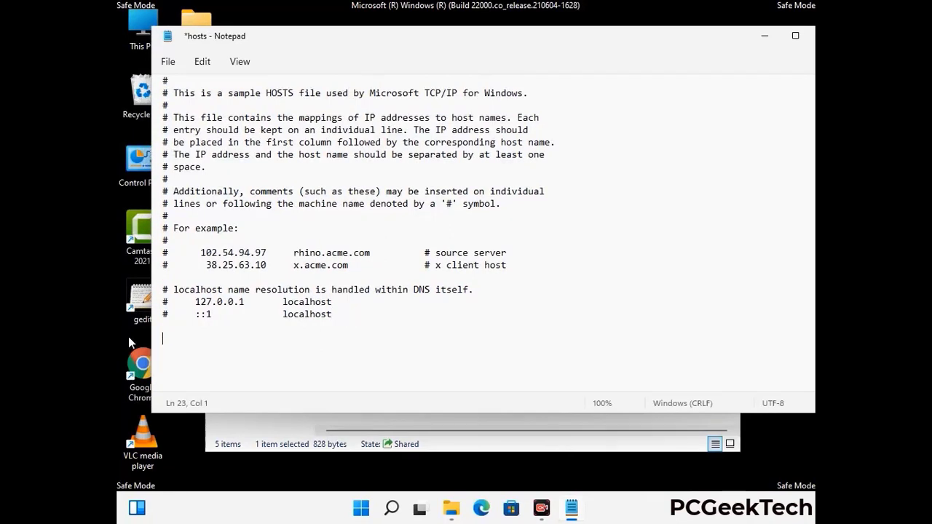
# Step: Save the hosts file, then close Notepad and the etc folder window
pyautogui.click(168, 63)
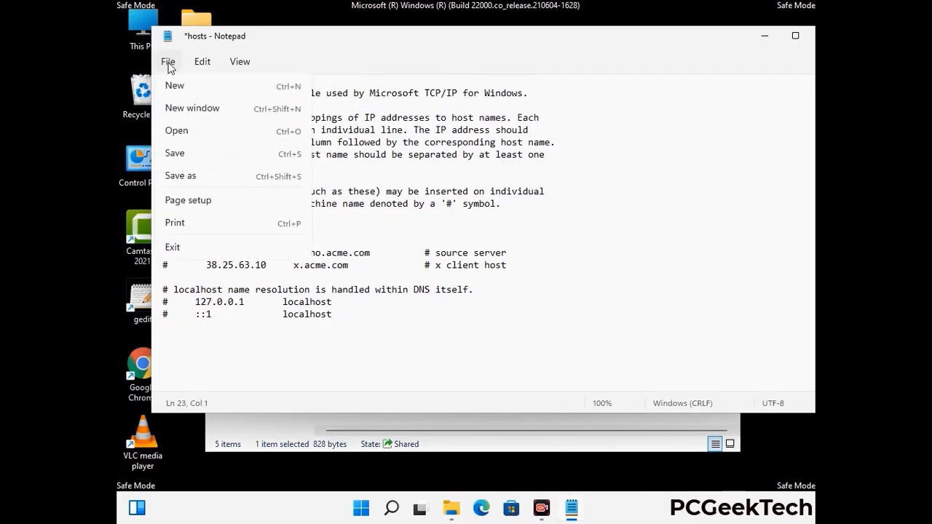
pyautogui.click(175, 155)
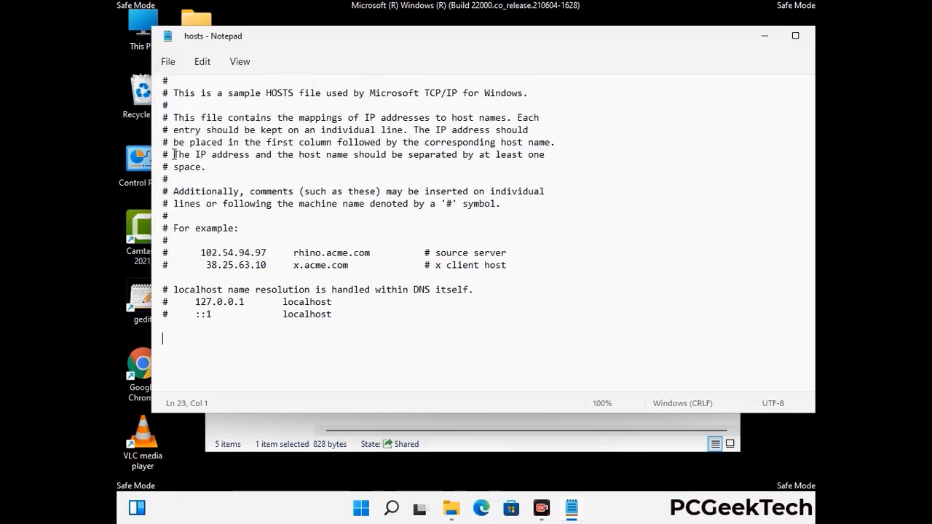
pyautogui.moveTo(704, 42); pyautogui.dragTo(596, 46)
pyautogui.click(719, 41)
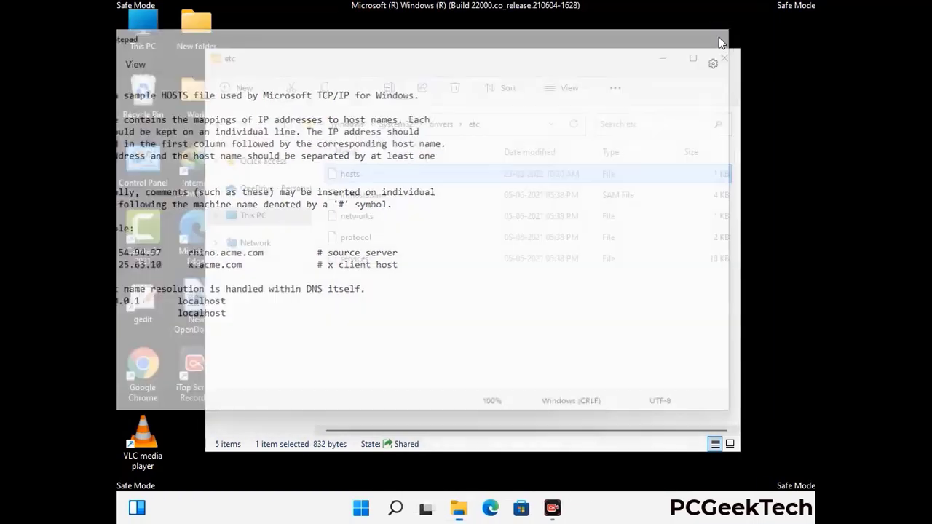
pyautogui.click(727, 56)
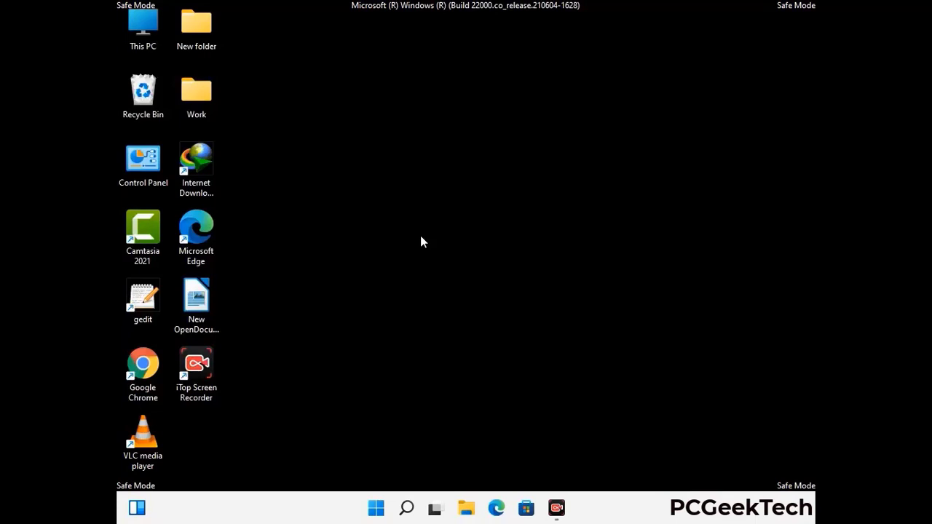
# Step: Run %appdata% to open the Roaming AppData folder
pyautogui.press('super+r')
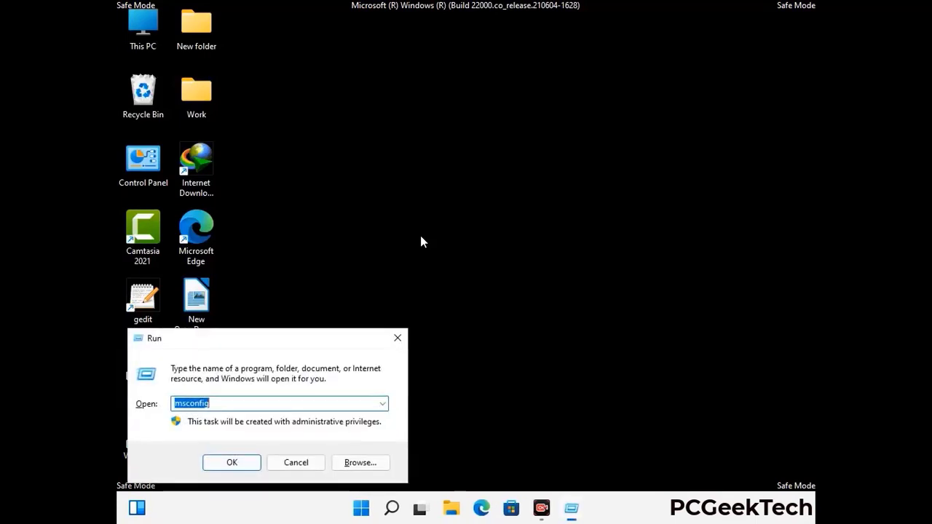
pyautogui.moveTo(266, 333); pyautogui.dragTo(433, 145)
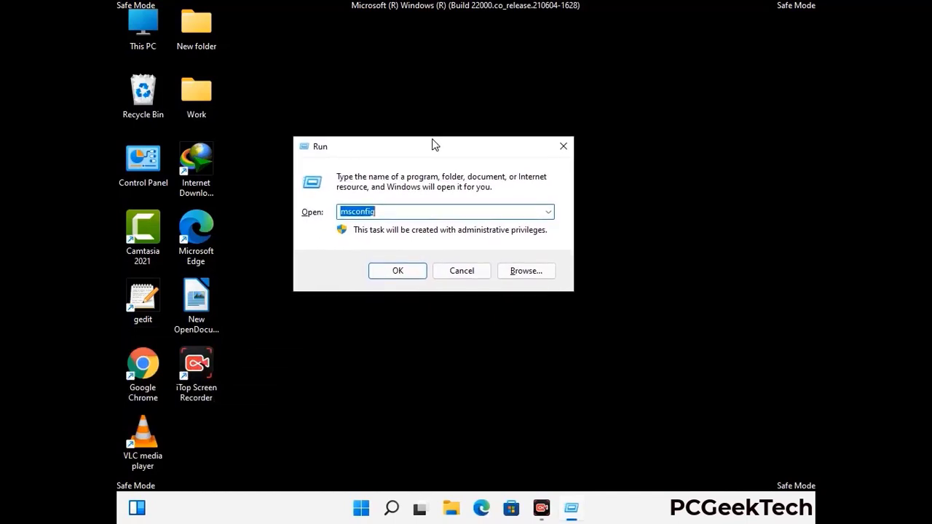
pyautogui.write('%')
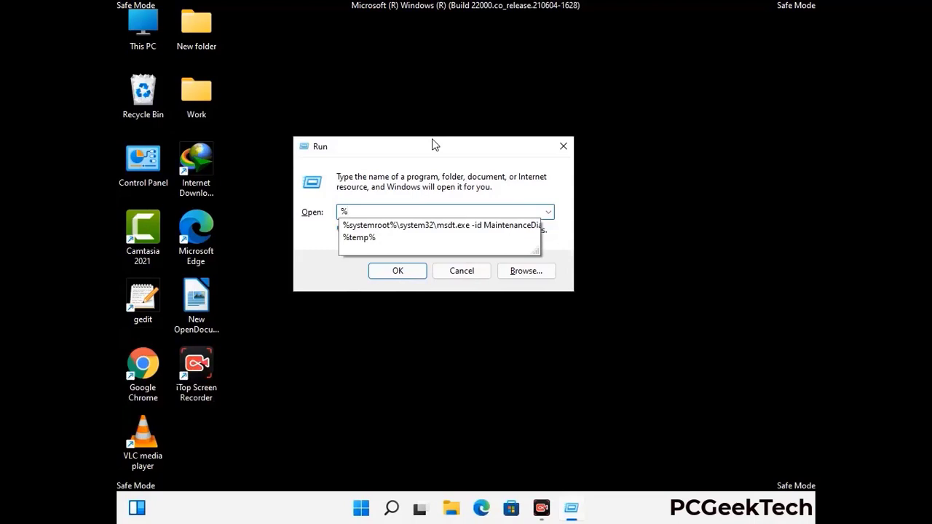
pyautogui.write('appdata%')
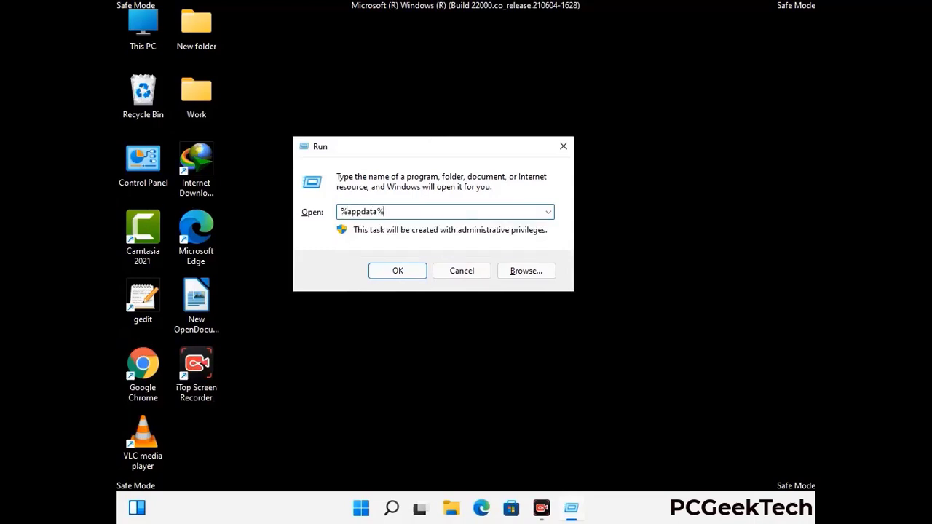
pyautogui.press('Return')
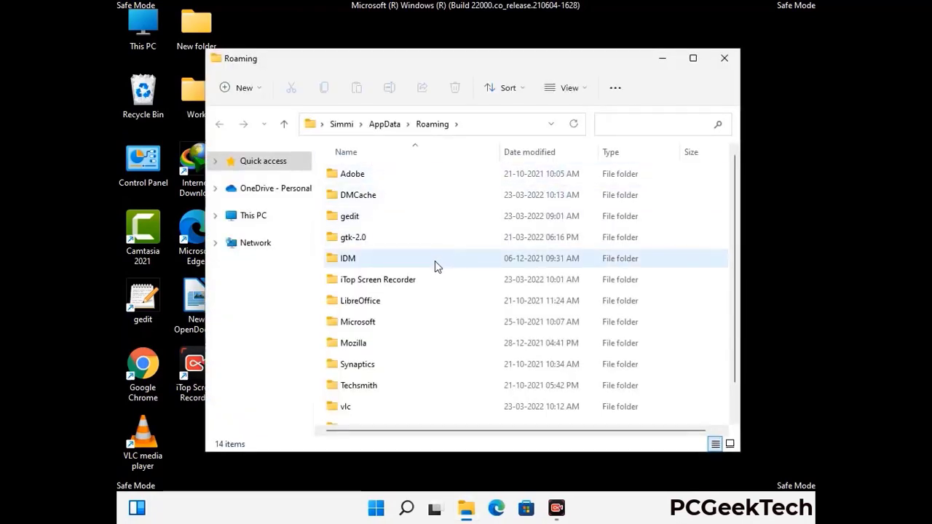
# Step: Delete the Zoom folder from Roaming and close the window
pyautogui.scroll(-1, 439, 263)
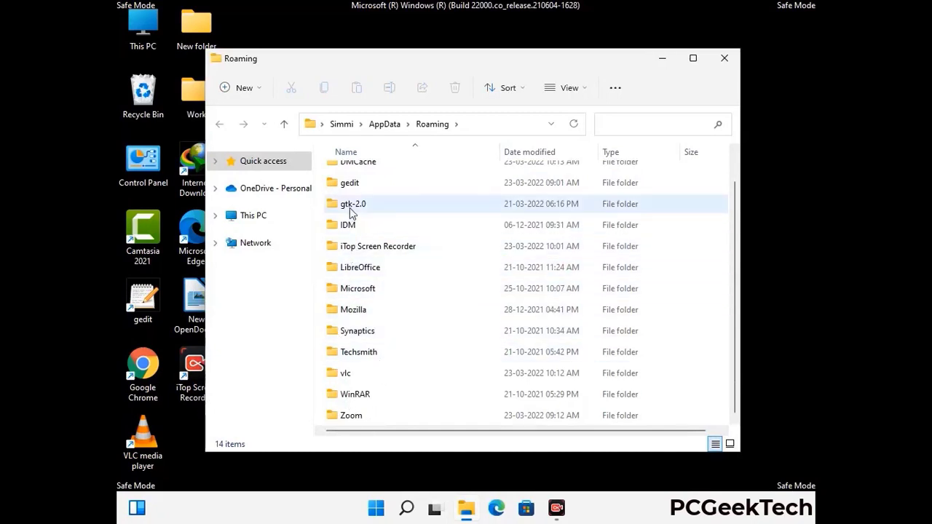
pyautogui.scroll(1, 350, 233)
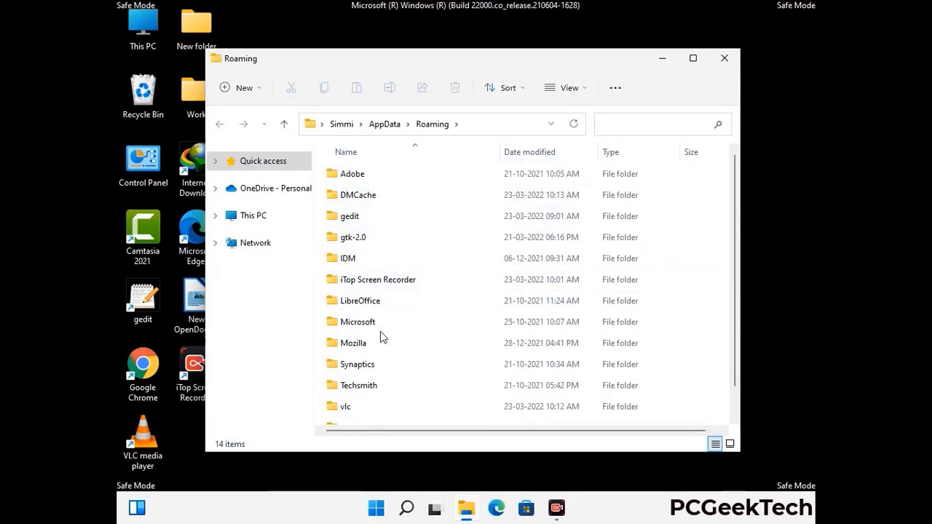
pyautogui.scroll(-1, 381, 340)
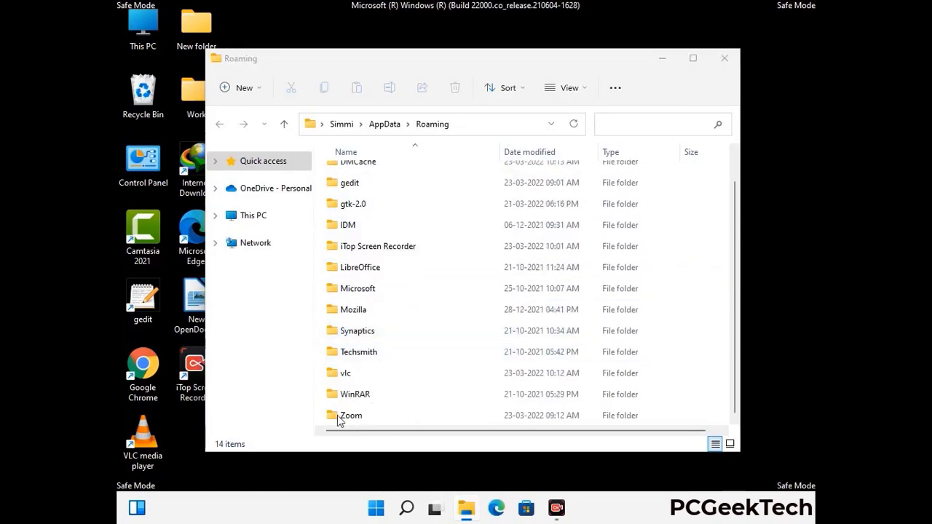
pyautogui.click(521, 412)
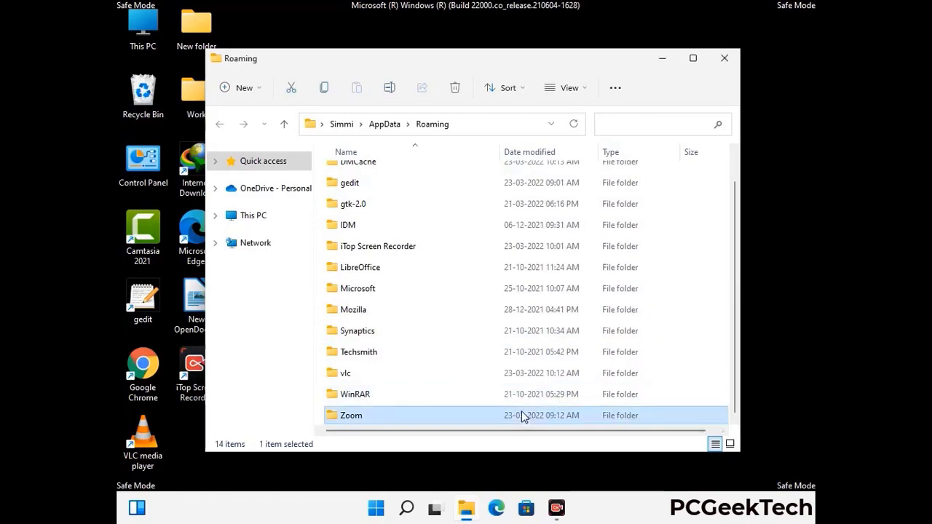
pyautogui.click(456, 89)
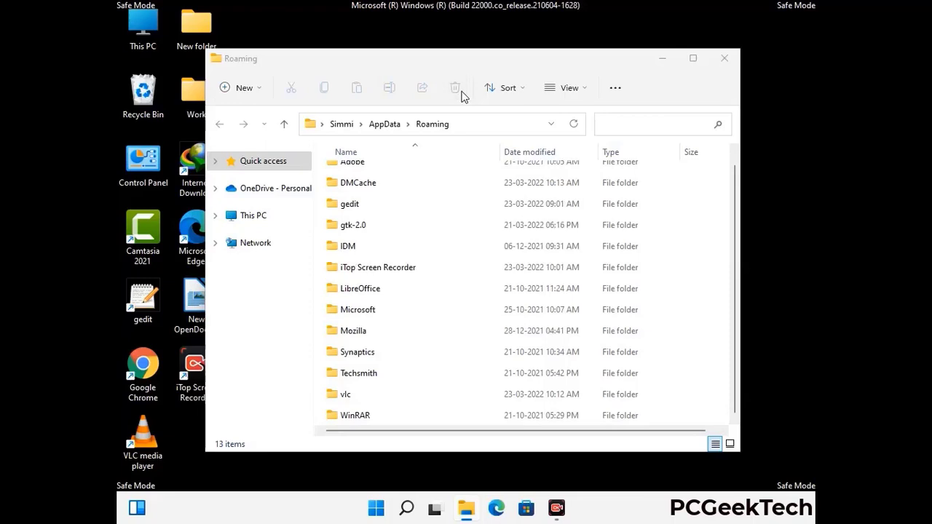
pyautogui.click(724, 59)
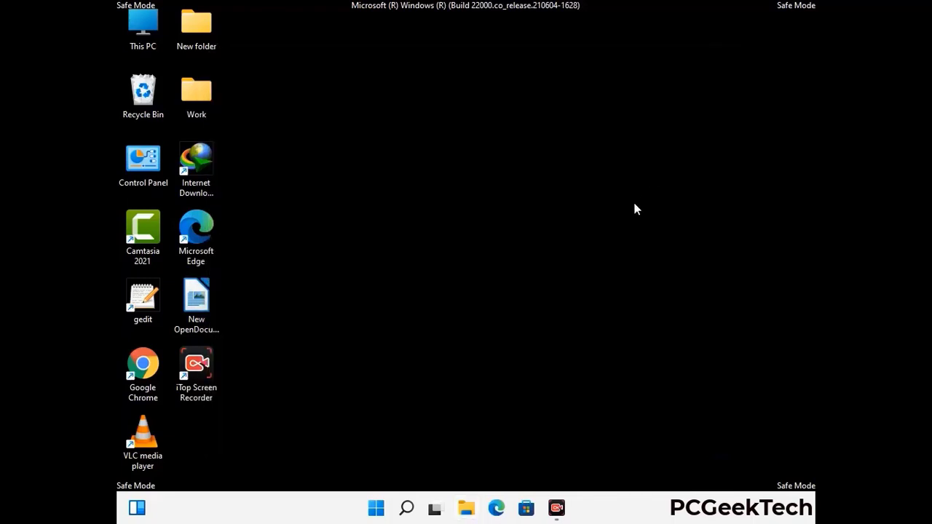
# Step: Run %LocalAppData% to open the AppData\Local folder
pyautogui.press('super+r')
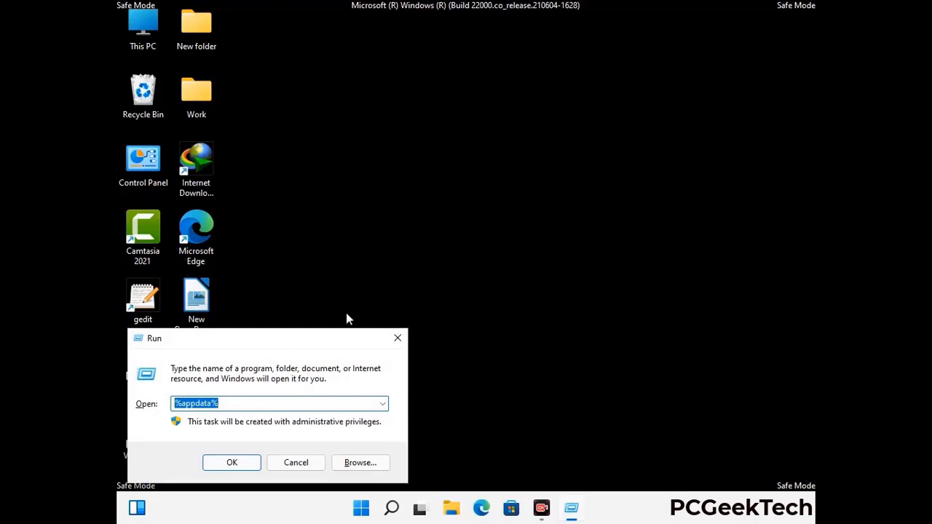
pyautogui.moveTo(291, 347); pyautogui.dragTo(489, 184)
pyautogui.write('%Local')
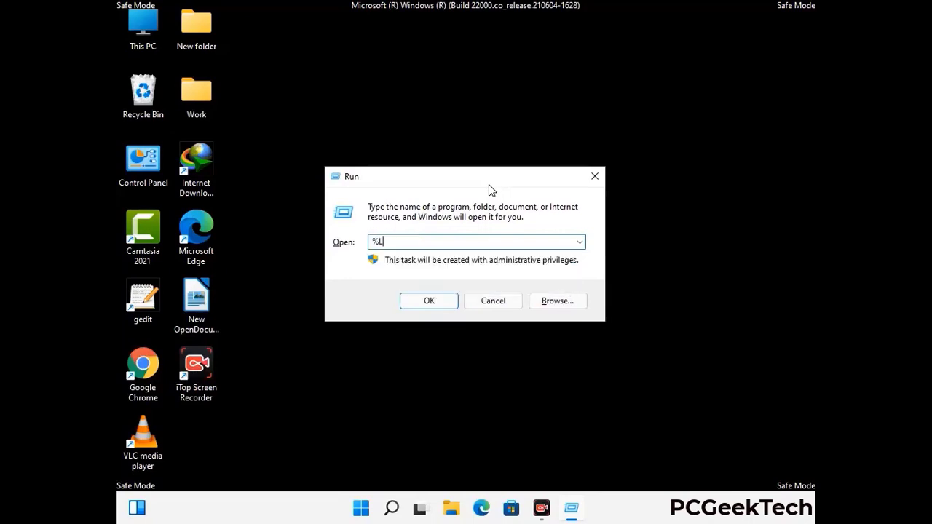
pyautogui.write('App')
pyautogui.press('Return')
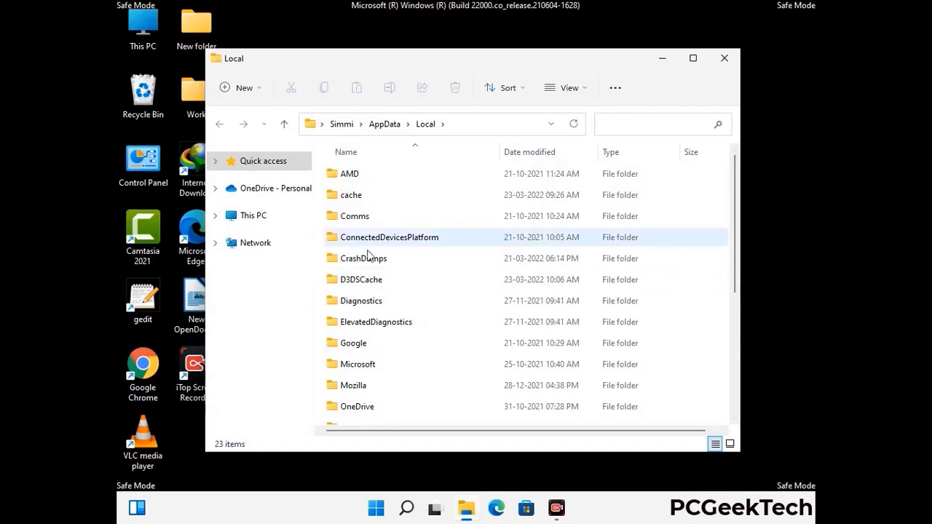
# Step: Delete the Mozilla folder from AppData\Local, close the window, and reopen the Run box
pyautogui.scroll(-1, 389, 327)
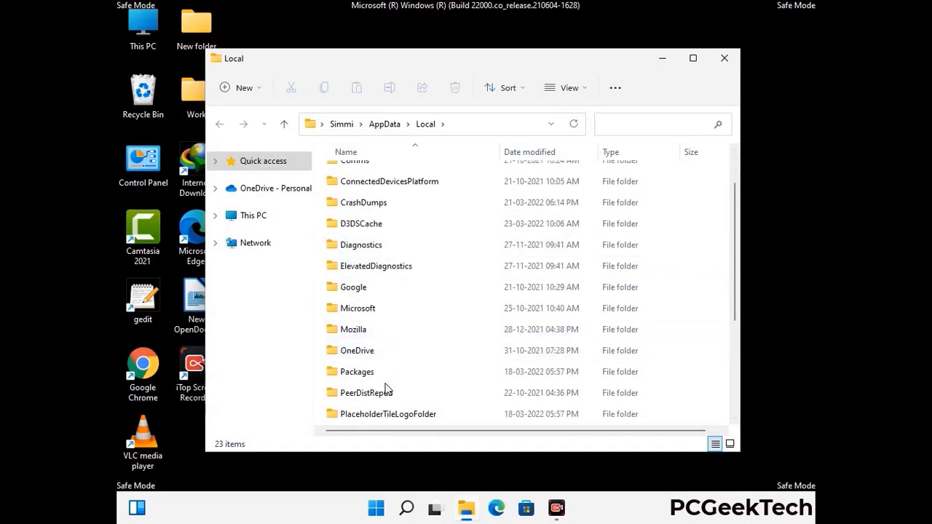
pyautogui.click(364, 332)
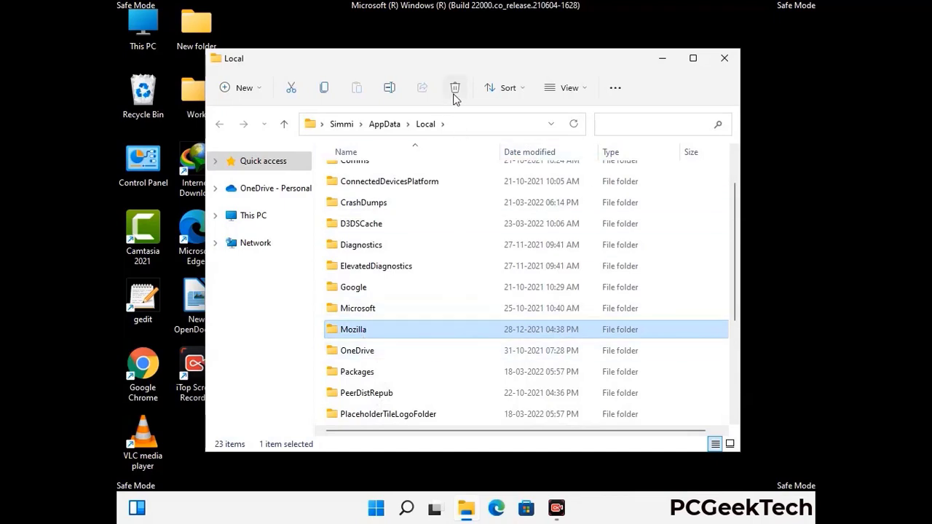
pyautogui.click(454, 93)
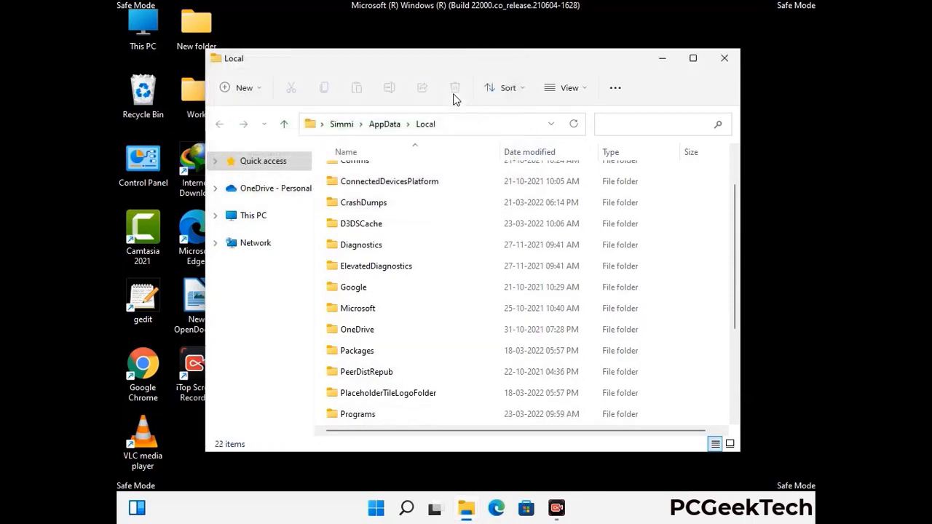
pyautogui.click(726, 66)
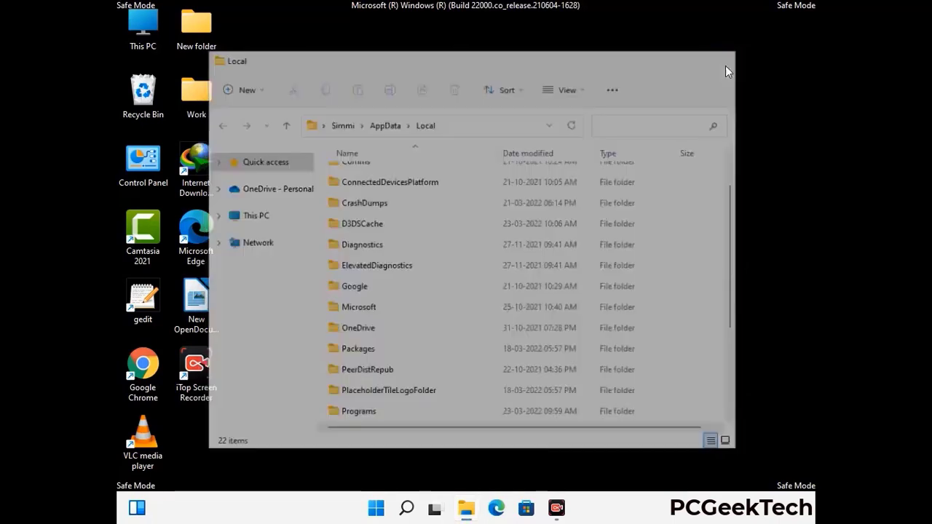
pyautogui.press('super+r')
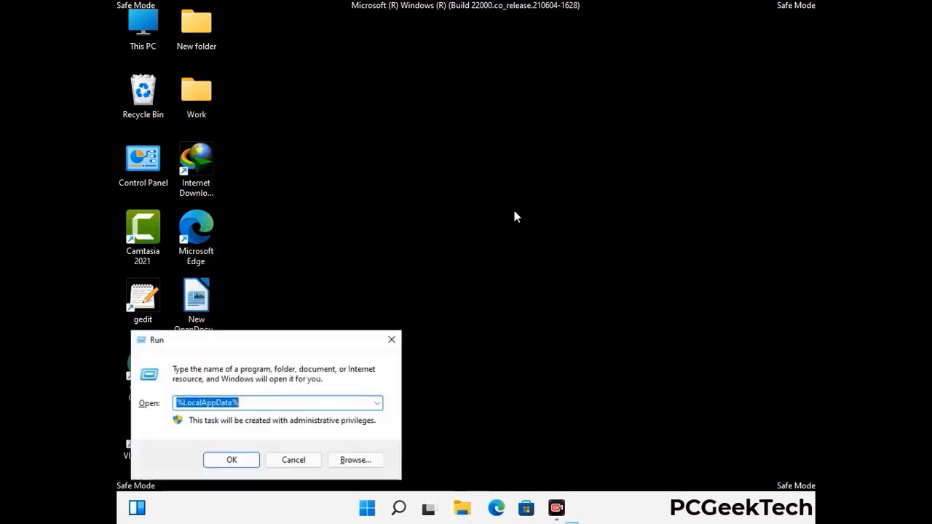
# Step: Run %ProgramData% to open C:\ProgramData
pyautogui.moveTo(236, 344); pyautogui.dragTo(426, 190)
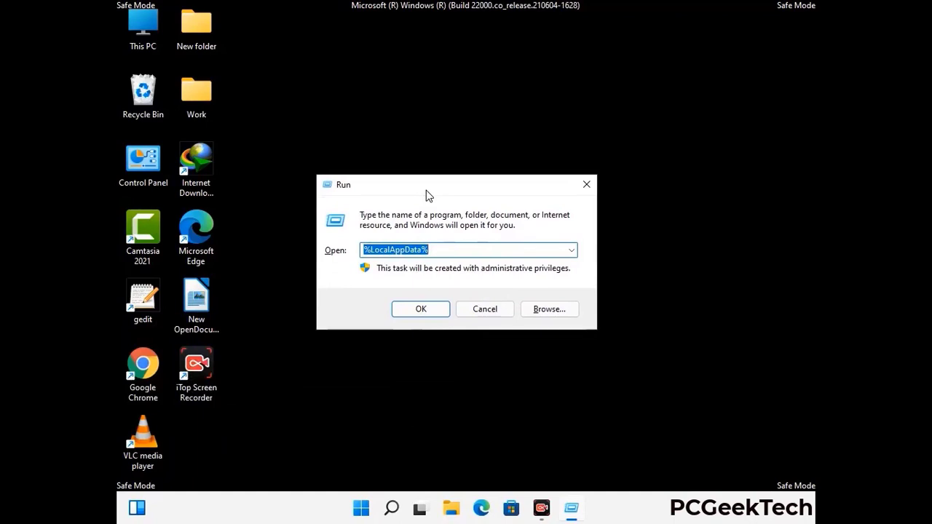
pyautogui.write('%')
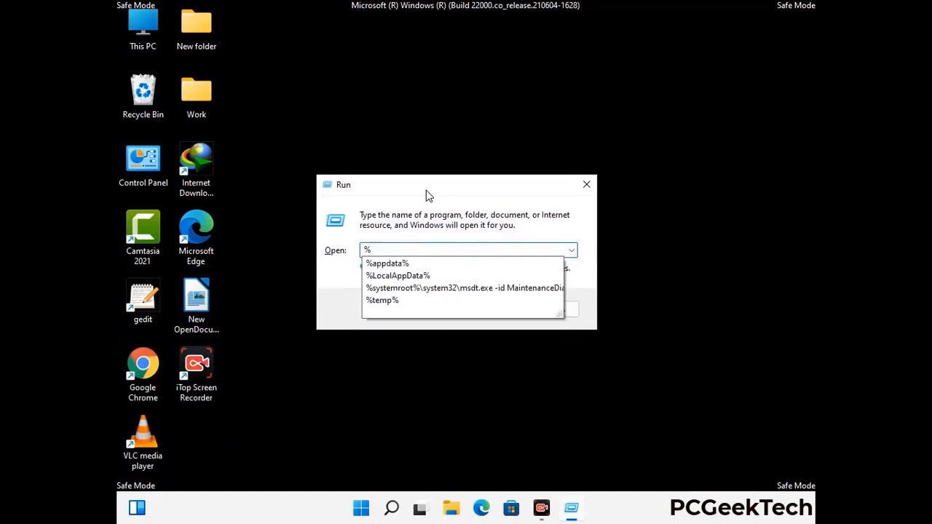
pyautogui.write('ProgramData%')
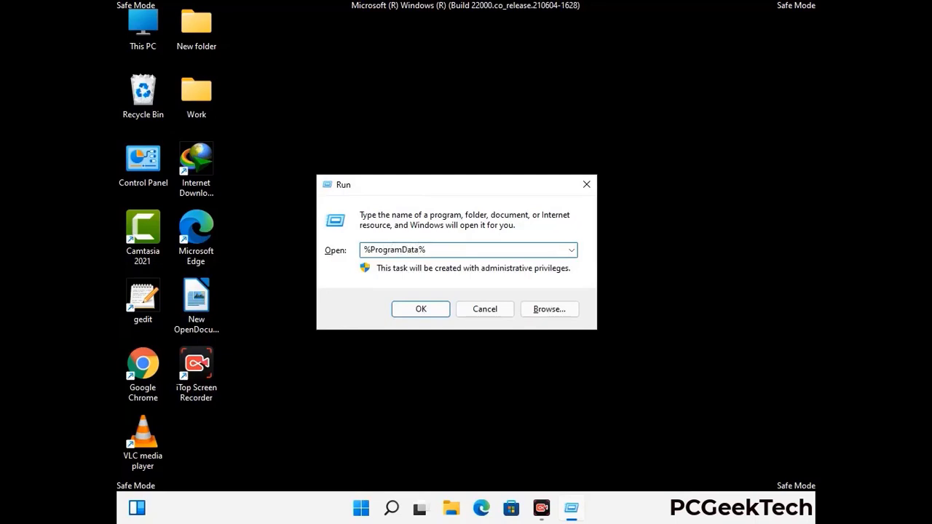
pyautogui.press('Return')
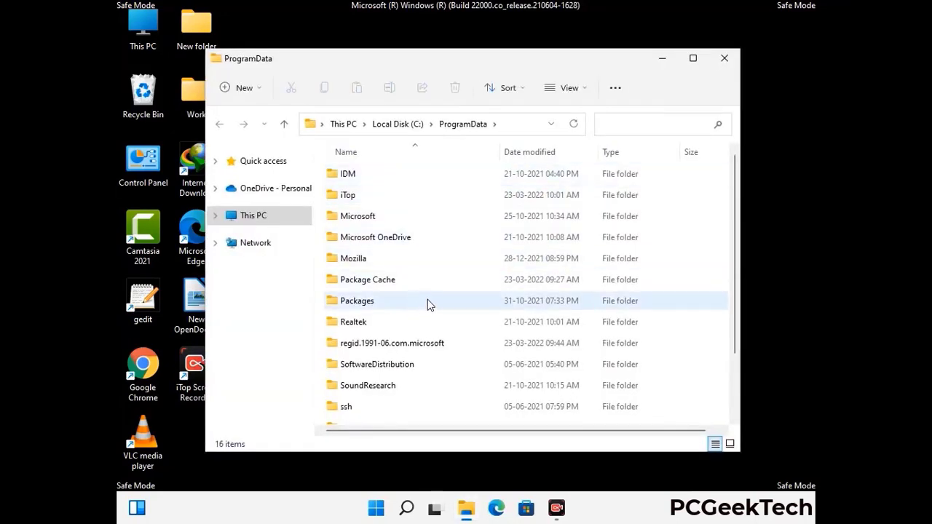
# Step: Delete the Mozilla folder from C:\ProgramData and close the window
pyautogui.scroll(-1, 428, 306)
pyautogui.scroll(-1, 428, 320)
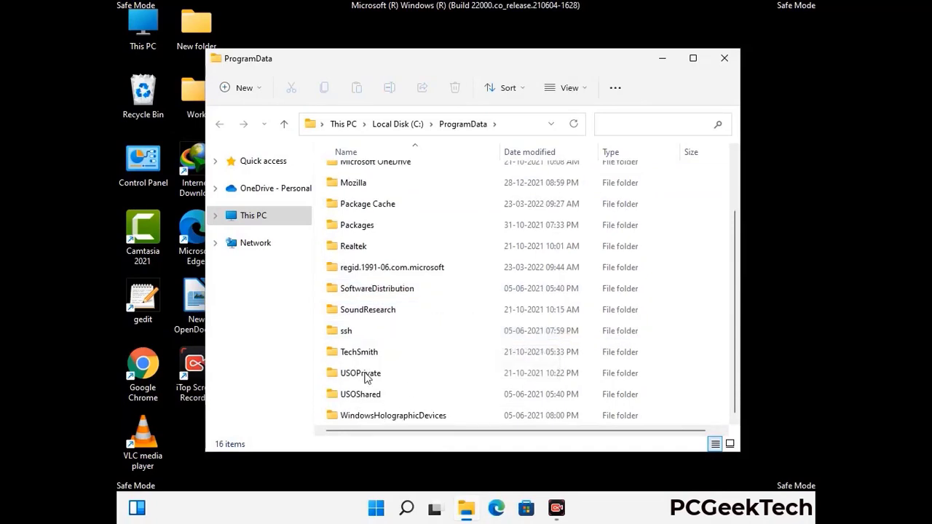
pyautogui.click(357, 183)
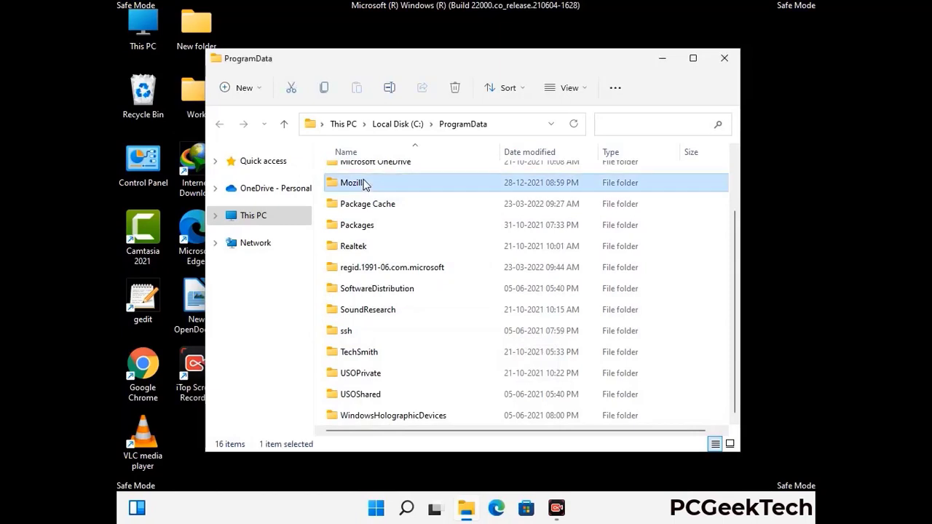
pyautogui.click(456, 88)
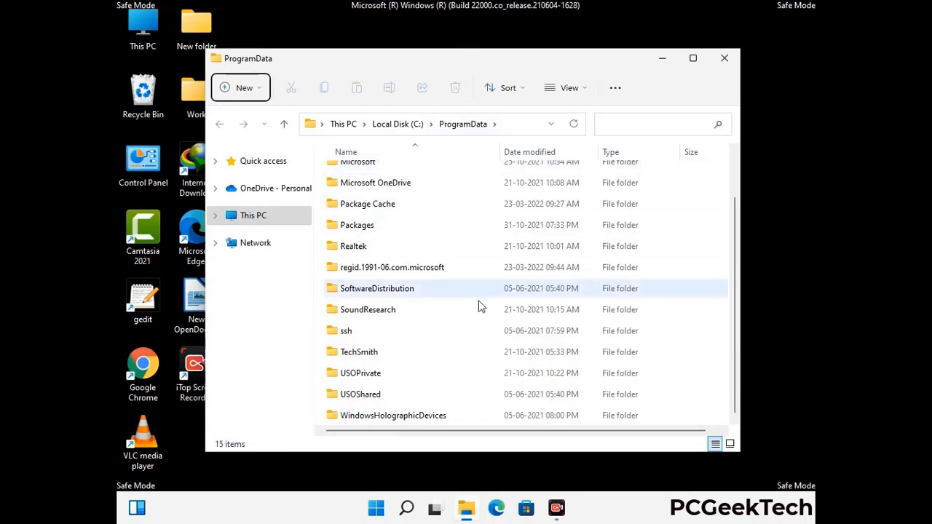
pyautogui.scroll(1, 479, 306)
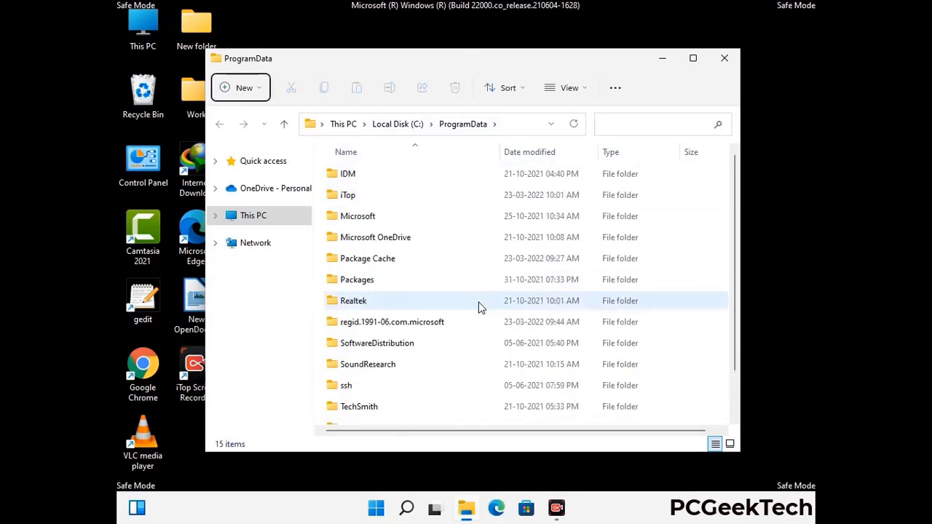
pyautogui.click(732, 61)
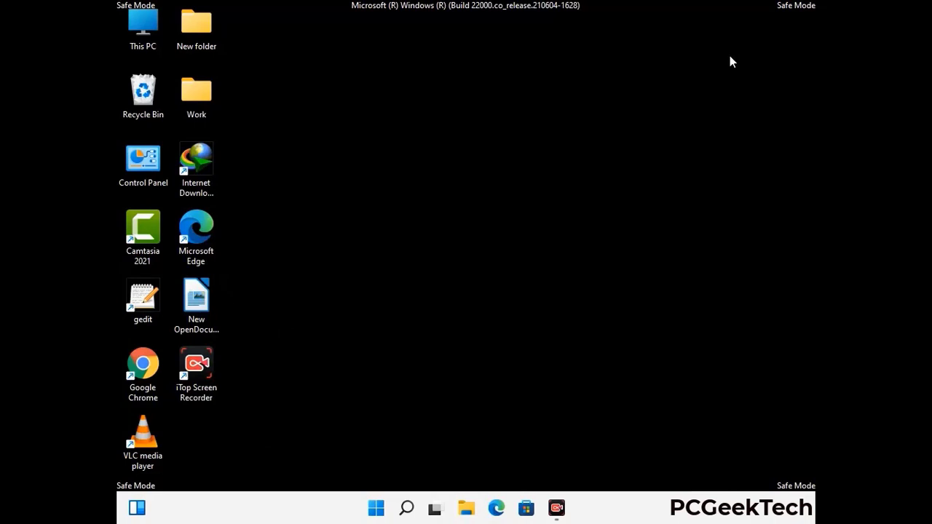
# Step: Run %WinDir% to open the C:\Windows folder
pyautogui.press('super+r')
pyautogui.moveTo(305, 341); pyautogui.dragTo(487, 188)
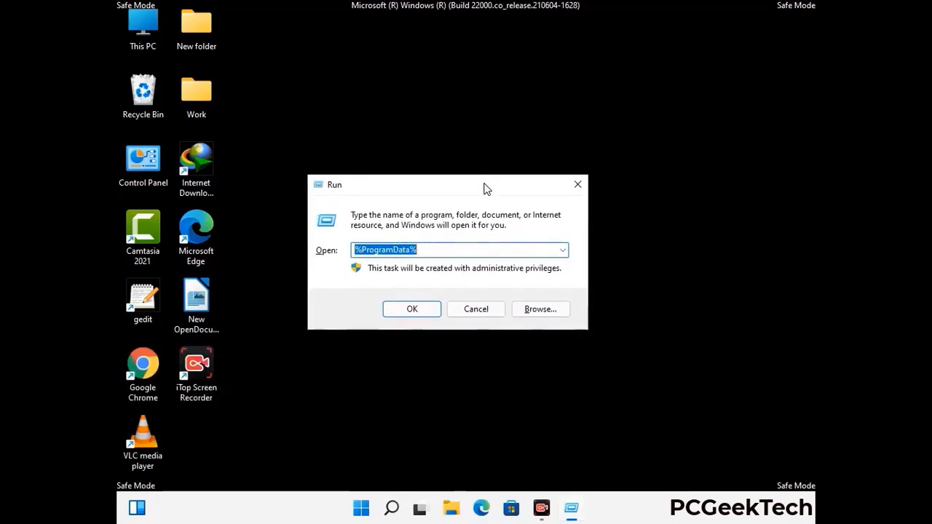
pyautogui.write('%Wi')
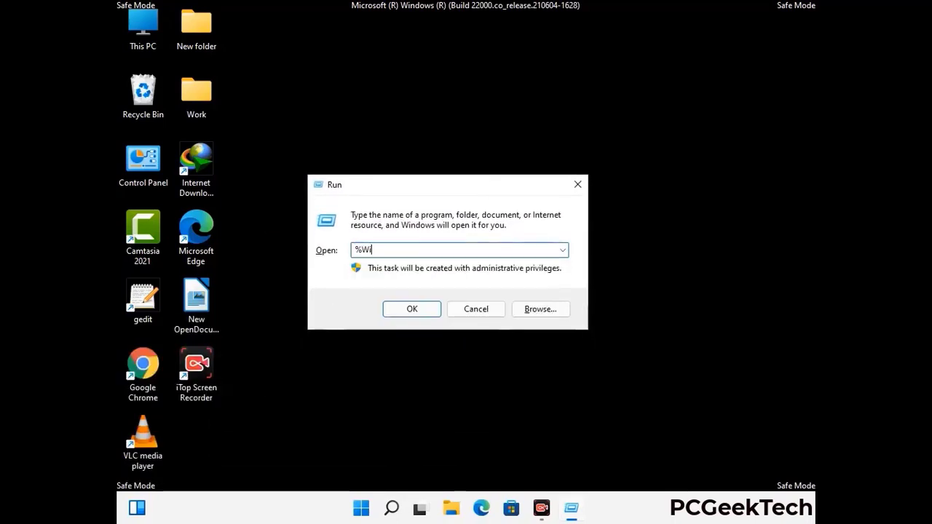
pyautogui.write('nDir%')
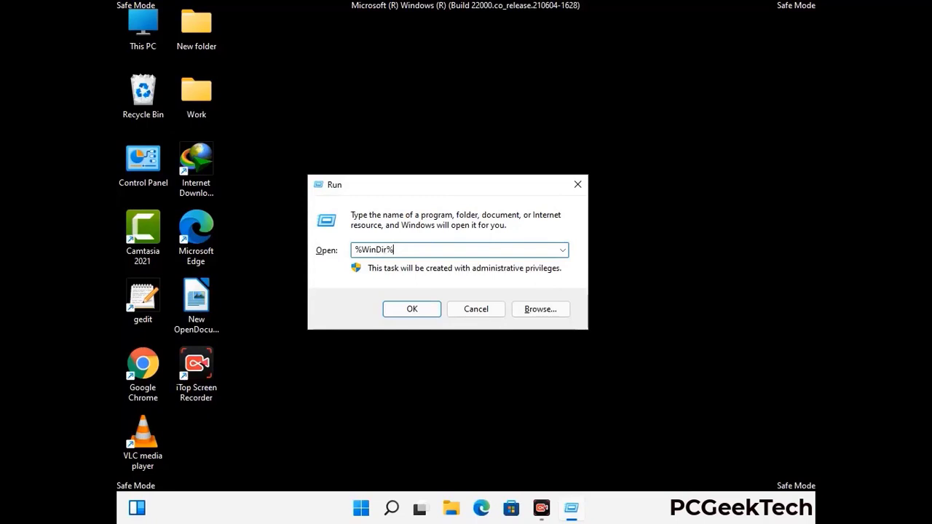
pyautogui.press('Return')
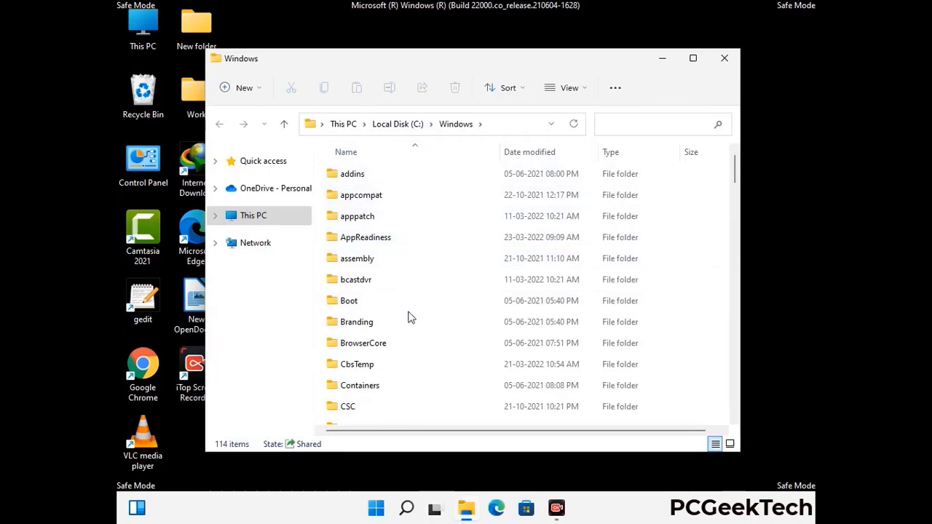
# Step: Scroll through the 114 items in C:\Windows, then close the folder window
pyautogui.scroll(-1, 409, 319)
pyautogui.scroll(-3, 410, 322)
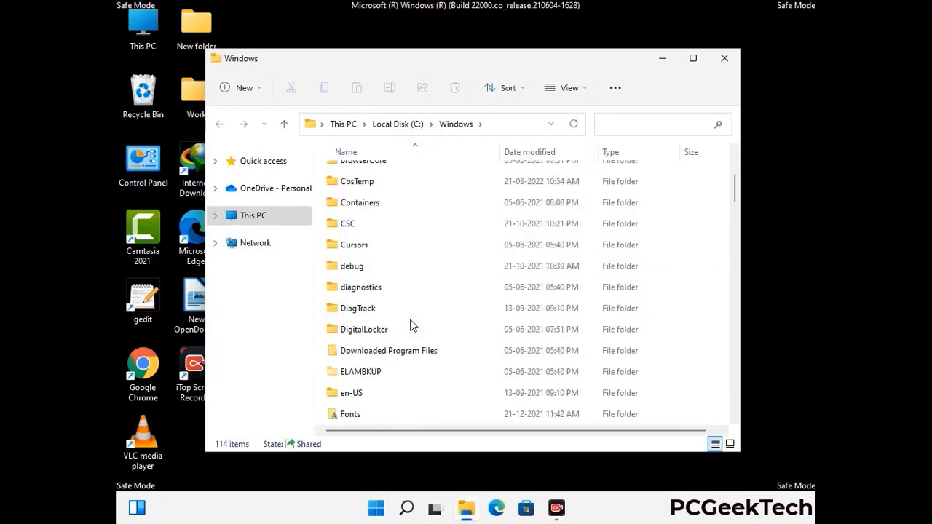
pyautogui.scroll(-5, 410, 327)
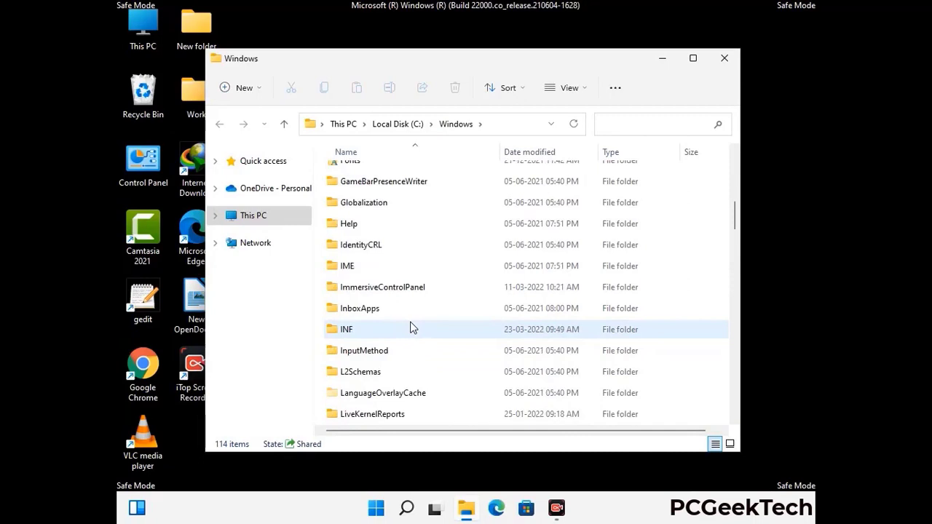
pyautogui.scroll(-4, 410, 328)
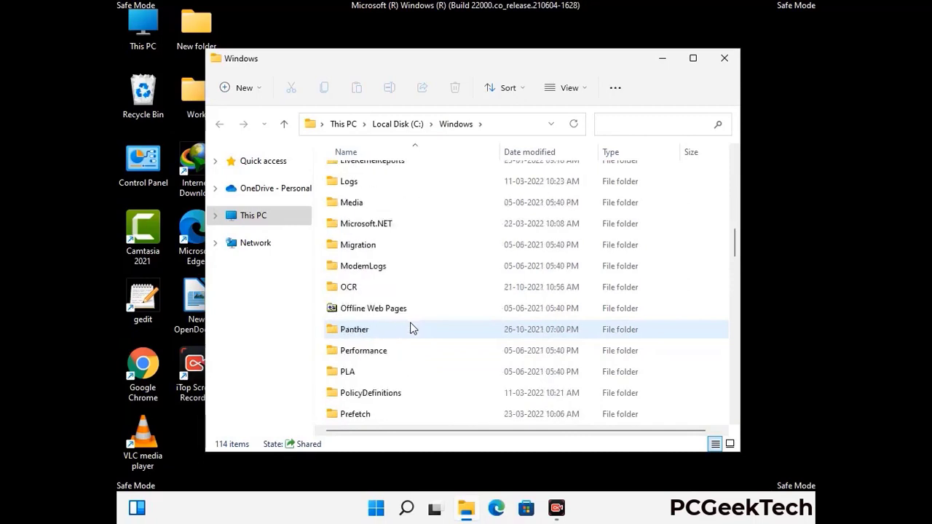
pyautogui.scroll(-6, 410, 330)
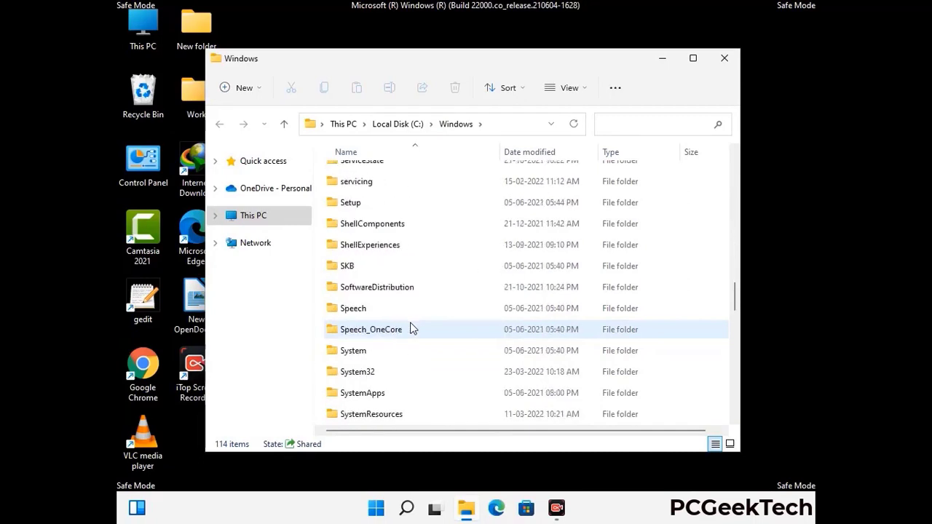
pyautogui.scroll(-7, 410, 329)
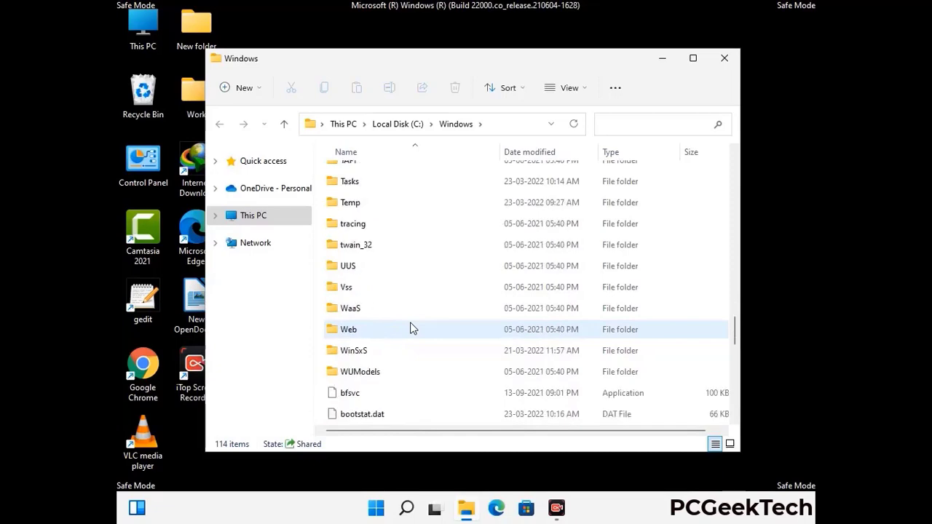
pyautogui.scroll(-8, 410, 329)
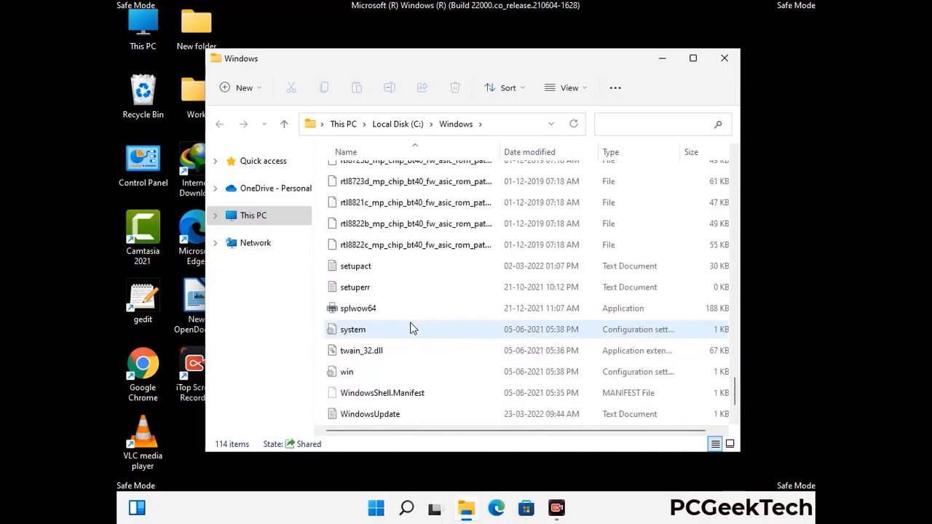
pyautogui.scroll(18, 410, 329)
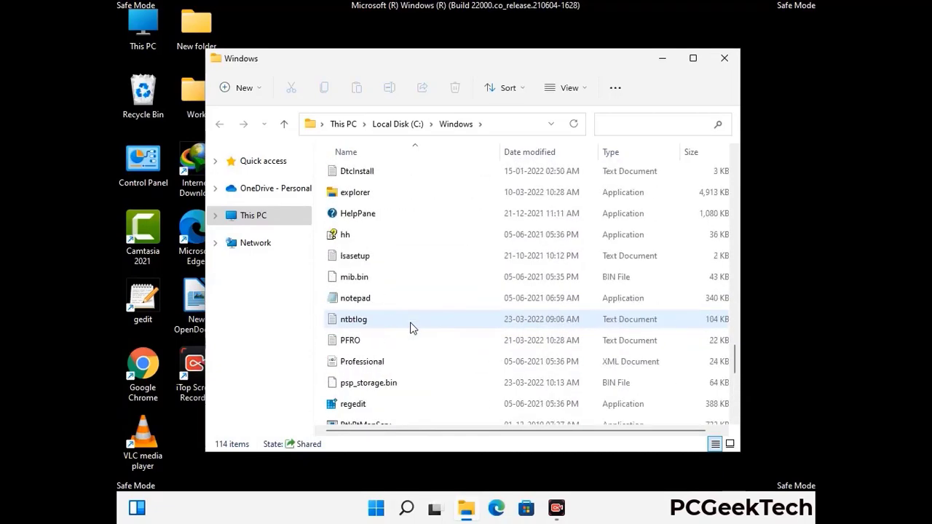
pyautogui.scroll(3, 410, 329)
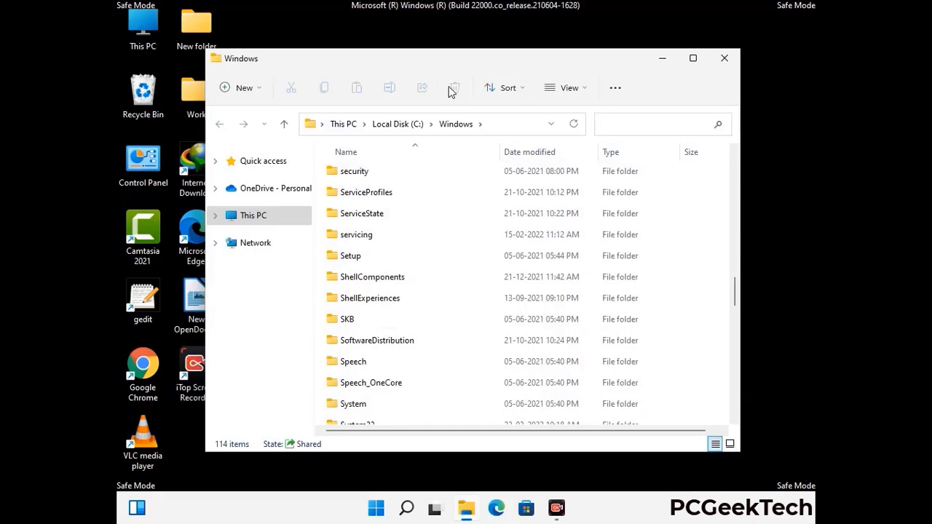
pyautogui.click(730, 61)
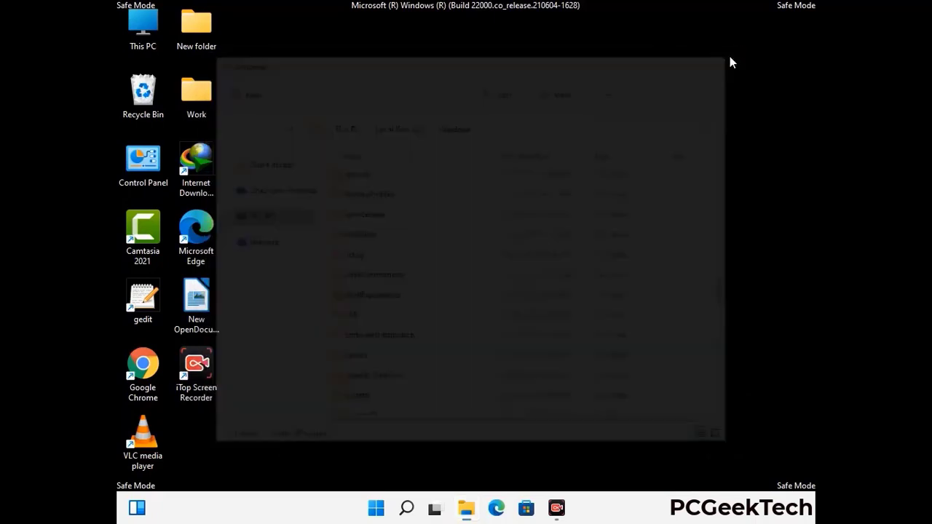
# Step: Open the user's AppData\Local\Temp folder by running %temp%
pyautogui.press('super+r')
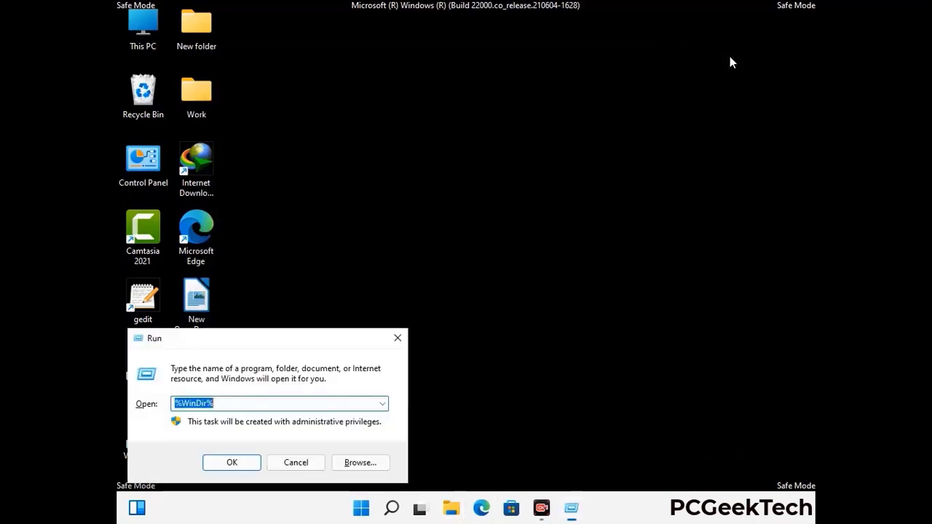
pyautogui.moveTo(308, 343); pyautogui.dragTo(528, 125)
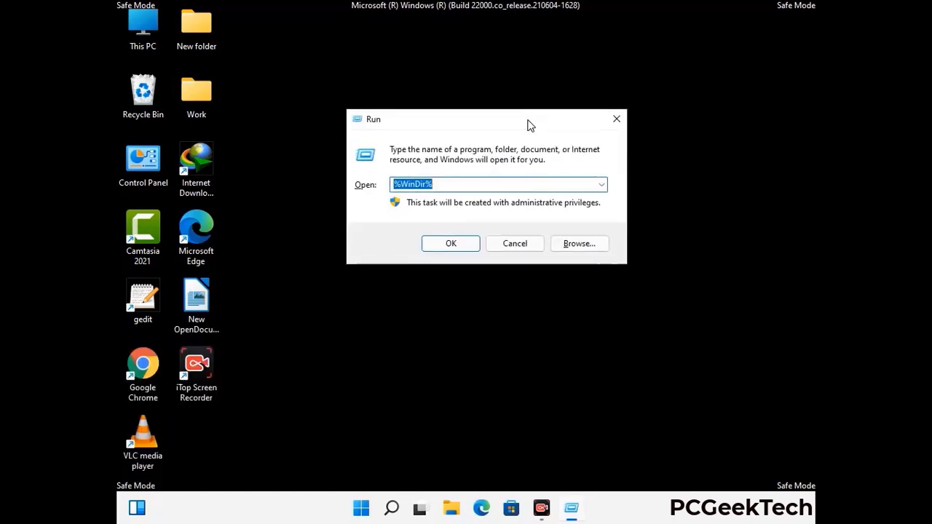
pyautogui.write('%temp%')
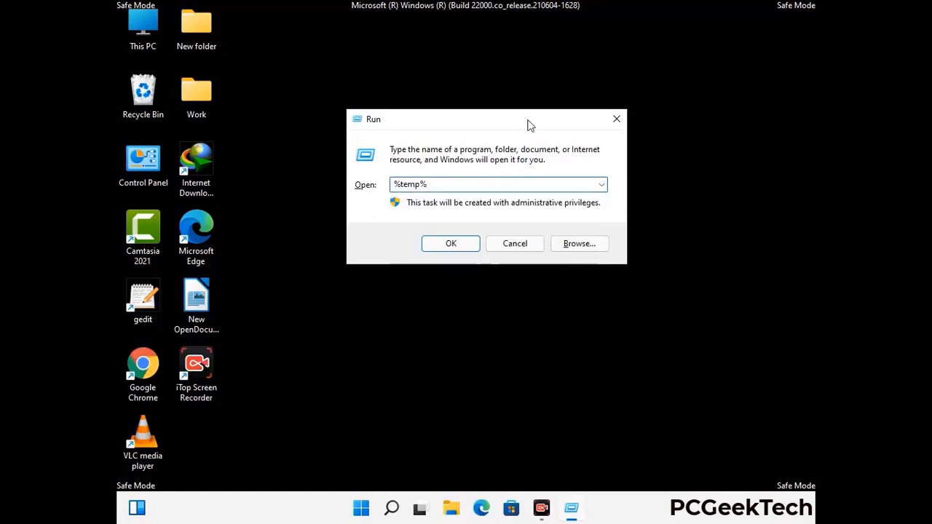
pyautogui.click(465, 242)
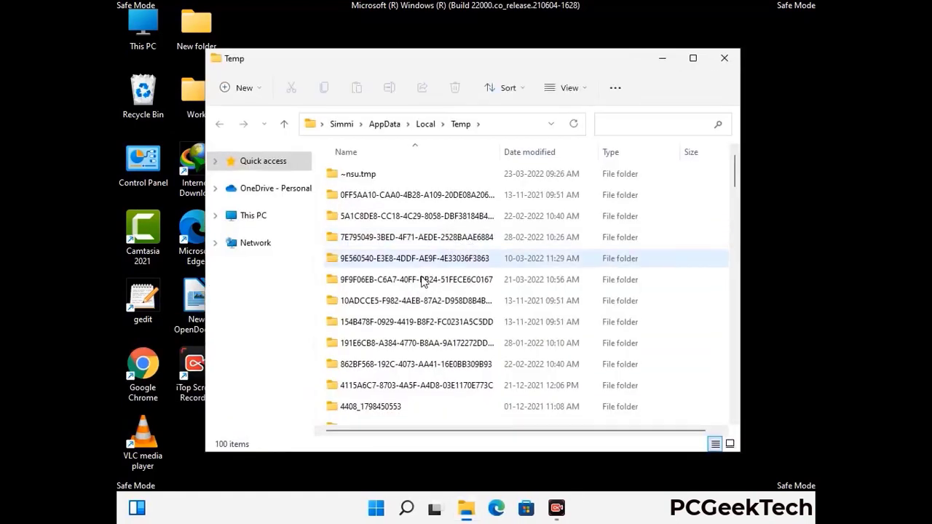
# Step: Delete all 100 items in the user's Temp folder and close the window
pyautogui.click(423, 281)
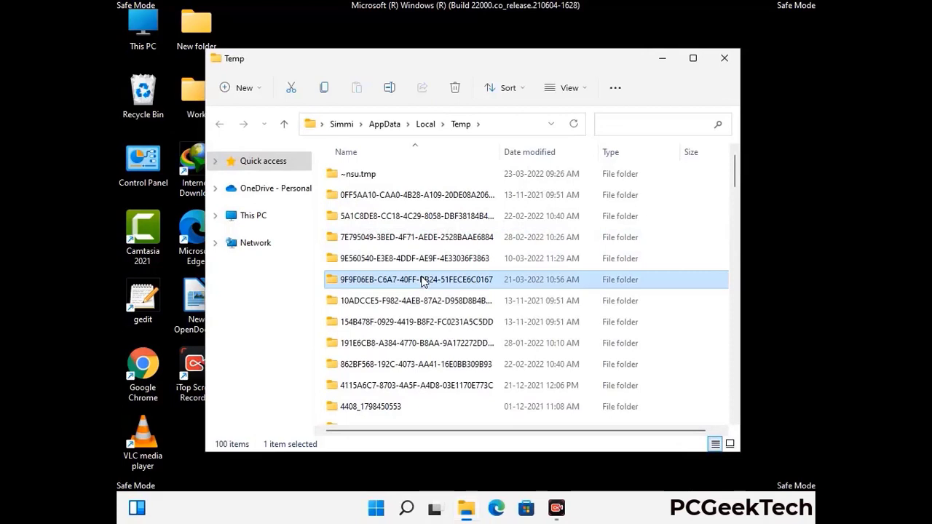
pyautogui.hotkey('ctrl', 'a')
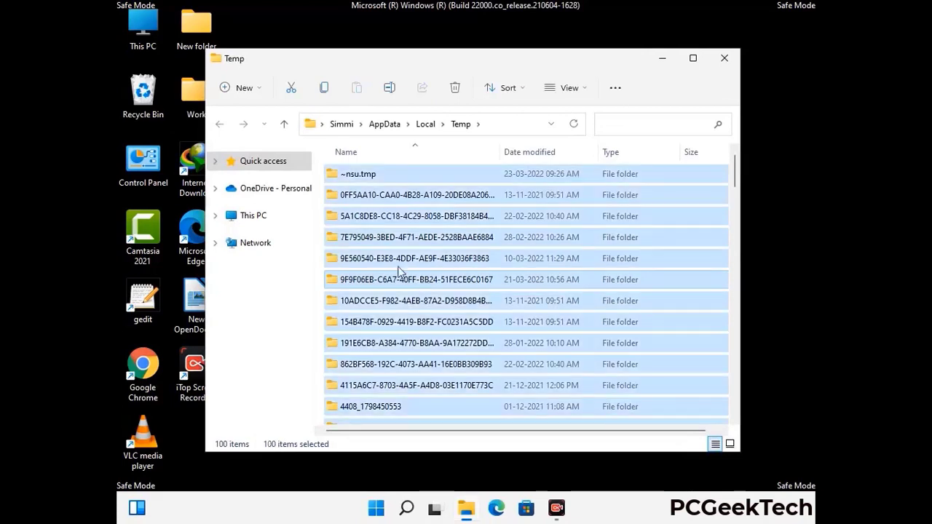
pyautogui.click(457, 88)
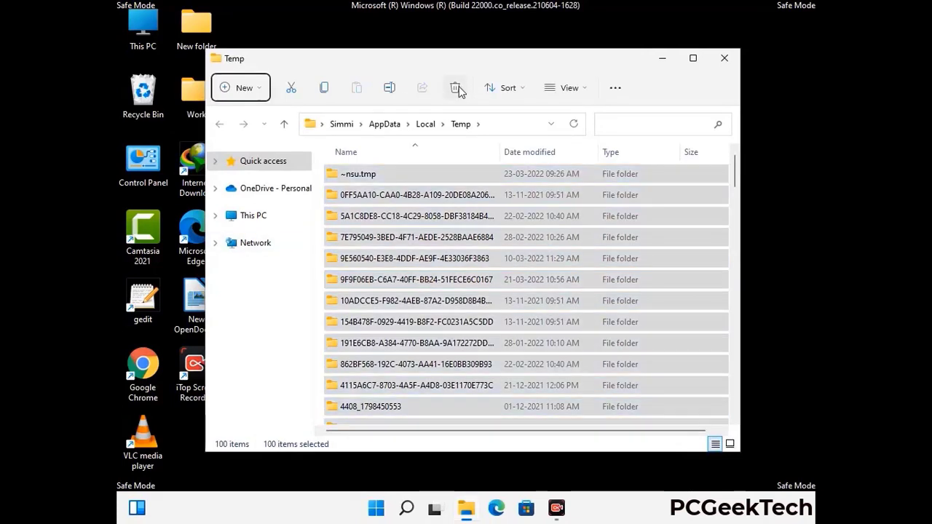
pyautogui.click(724, 58)
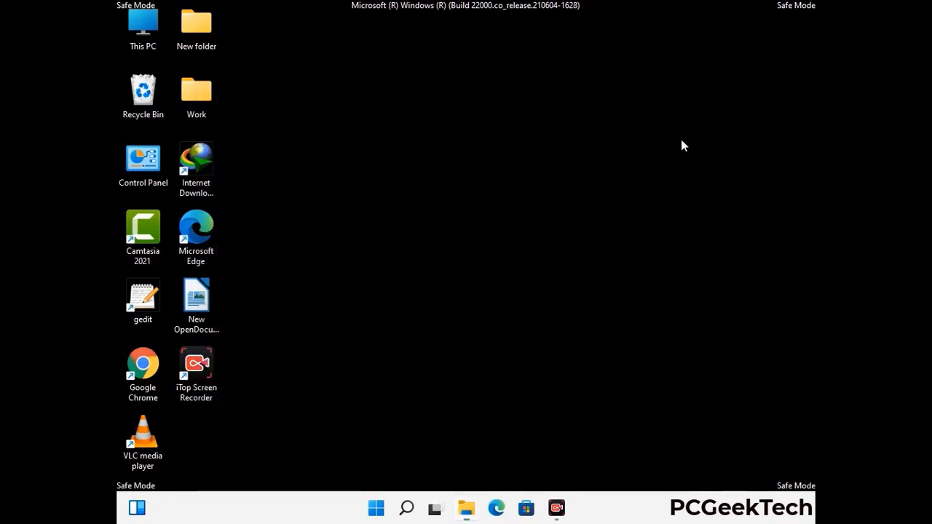
# Step: Open C:\Windows\Temp by running 'temp' from the Run box
pyautogui.press('super+r')
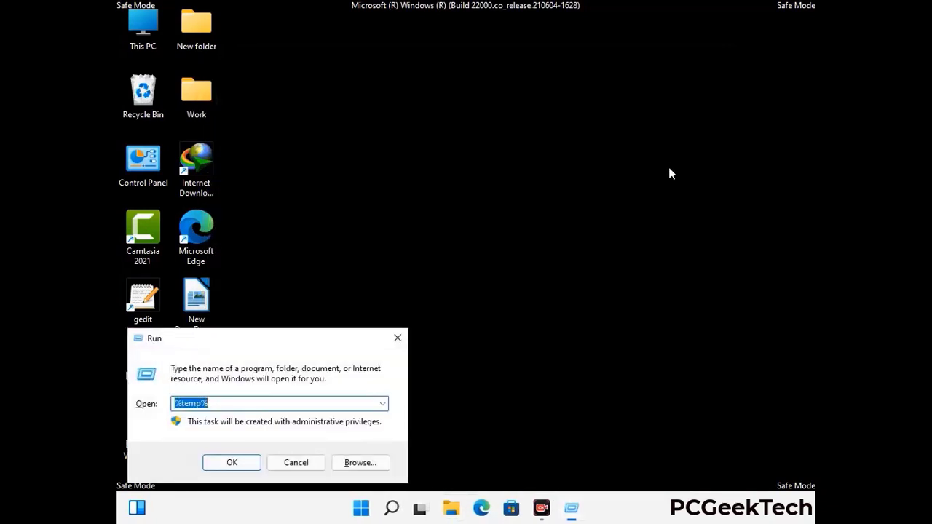
pyautogui.moveTo(315, 332); pyautogui.dragTo(530, 132)
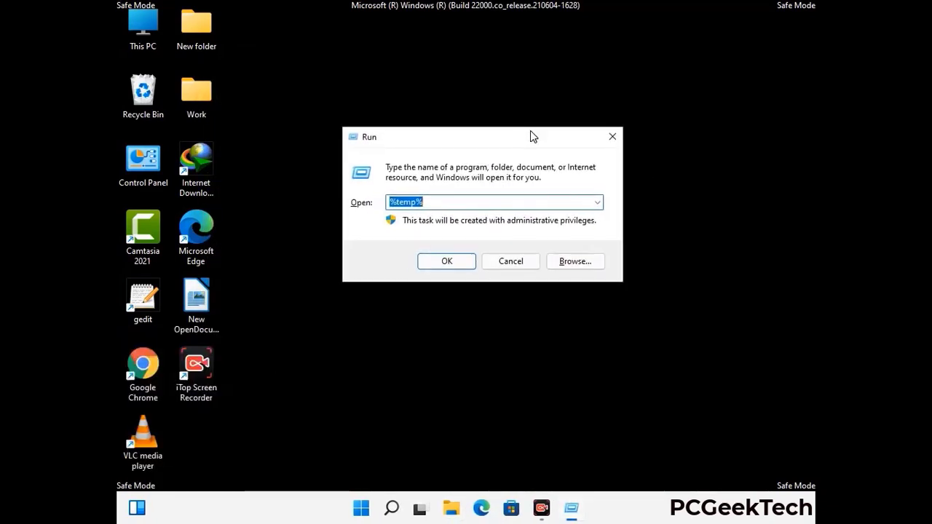
pyautogui.write('temp')
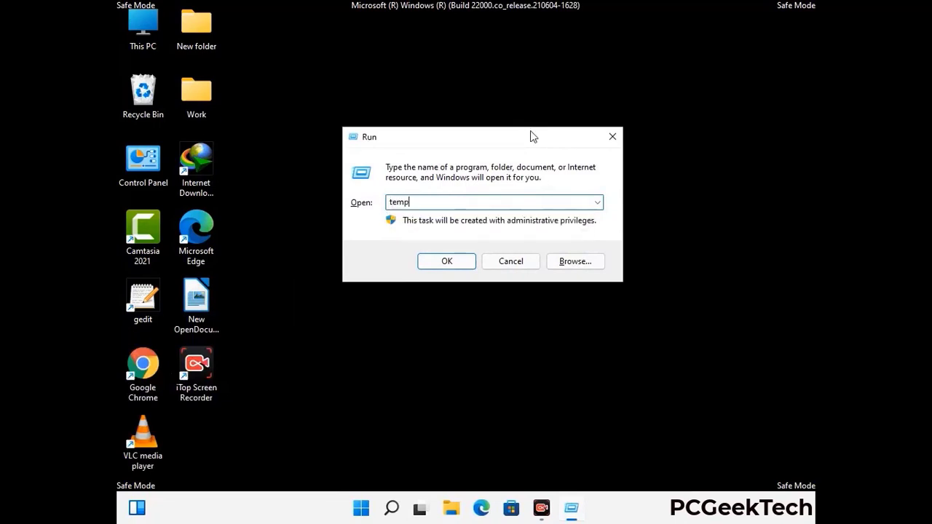
pyautogui.press('Return')
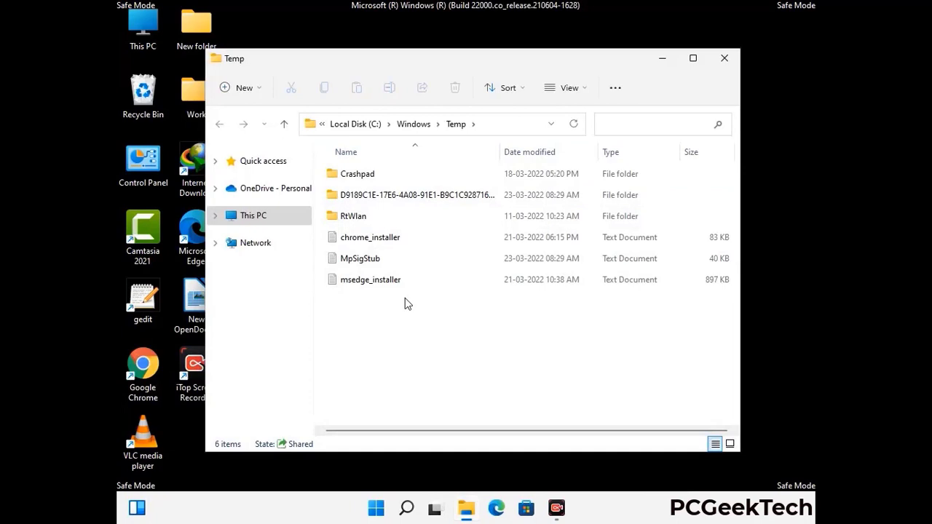
# Step: Delete all six items in C:\Windows\Temp and close the window
pyautogui.hotkey('ctrl', 'a')
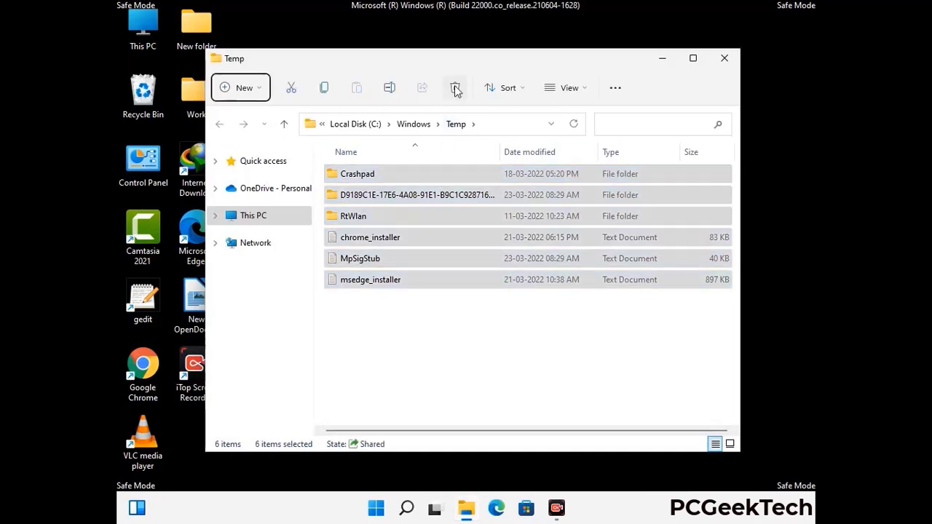
pyautogui.click(456, 88)
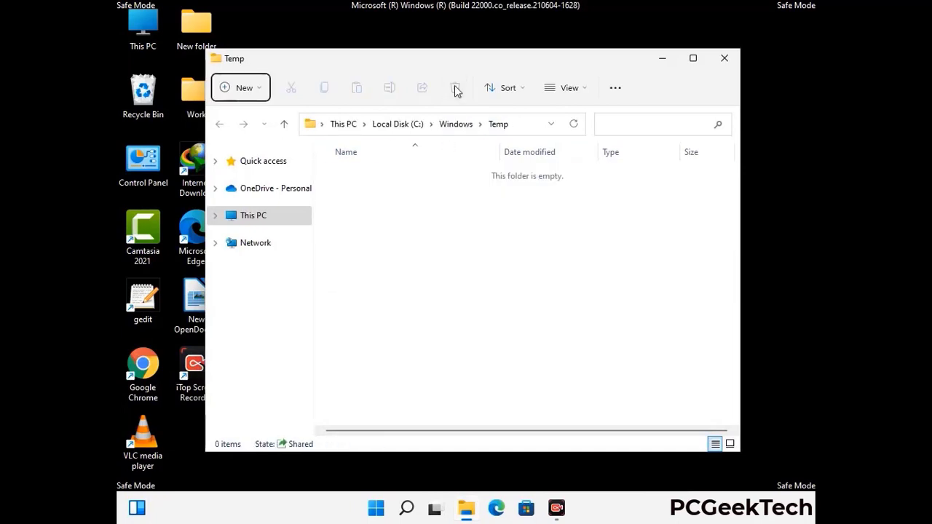
pyautogui.click(728, 62)
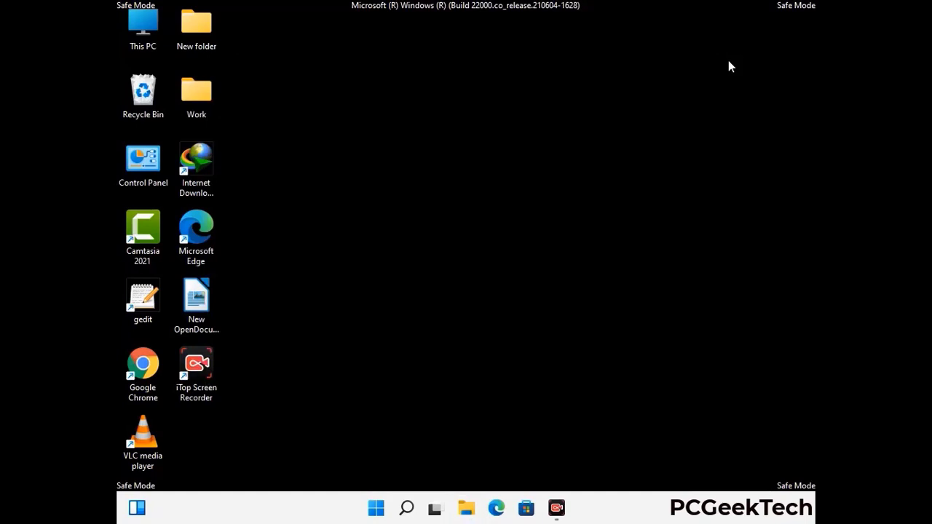
# Step: Launch Registry Editor by running regedit
pyautogui.press('super+r')
pyautogui.moveTo(284, 337); pyautogui.dragTo(485, 118)
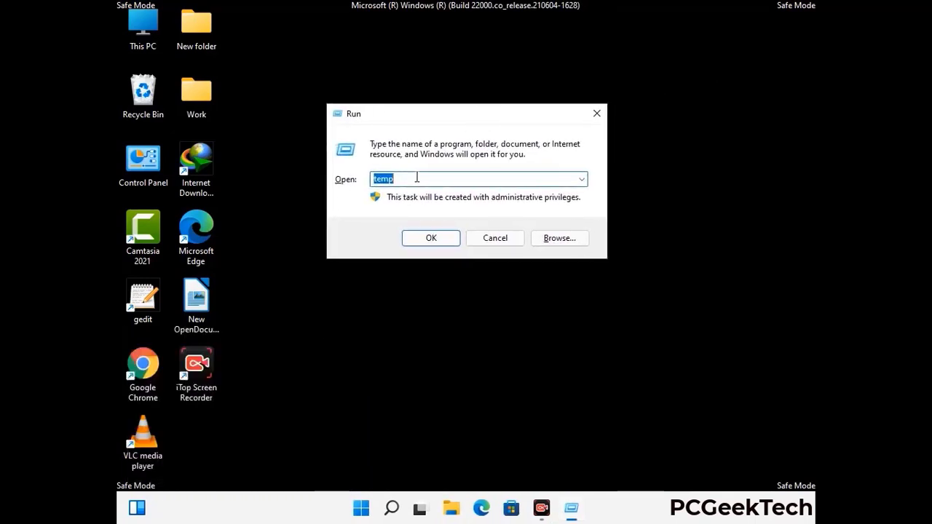
pyautogui.write('regedit')
pyautogui.press('Return')
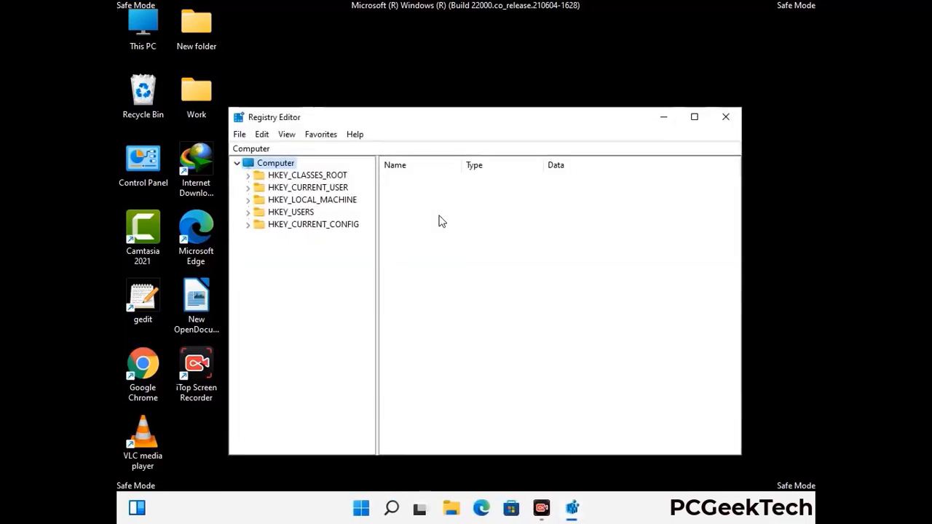
# Step: Expand HKEY_CURRENT_USER > Software > Microsoft in the registry tree
pyautogui.click(313, 199)
pyautogui.click(247, 187)
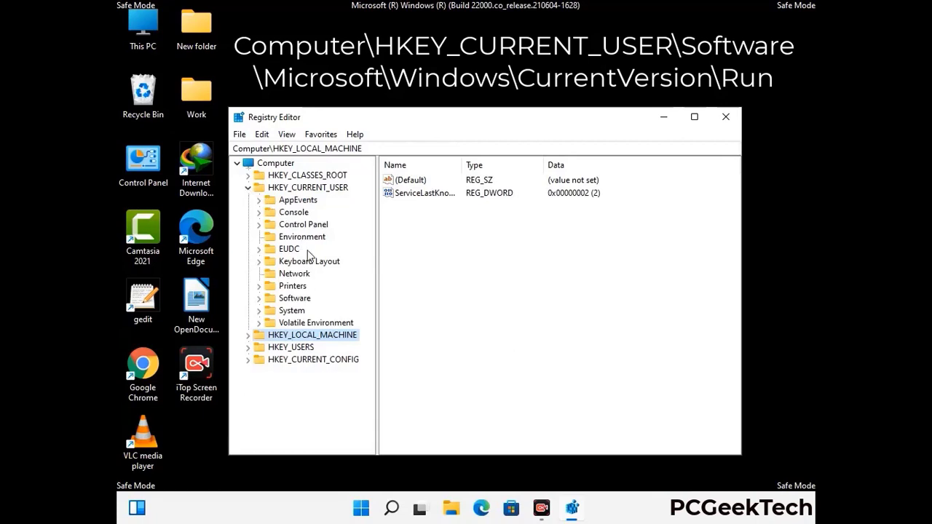
pyautogui.click(292, 300)
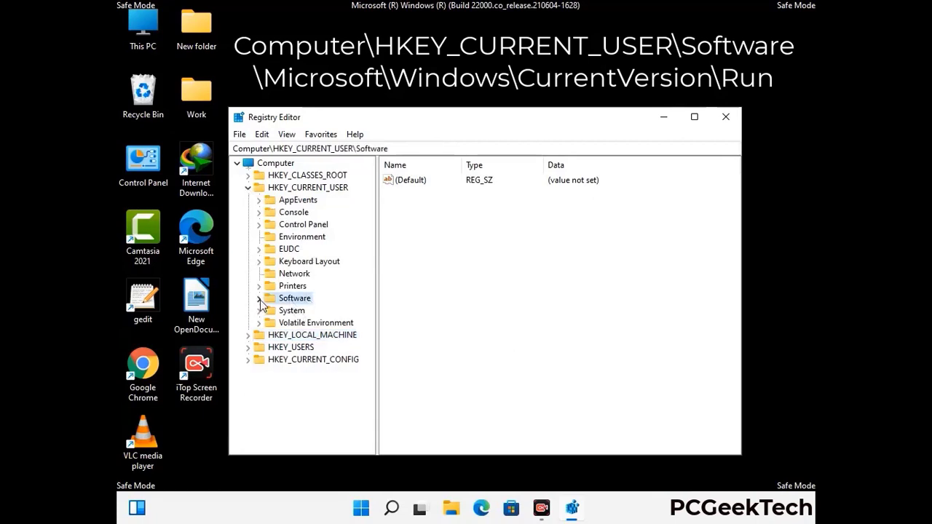
pyautogui.click(258, 299)
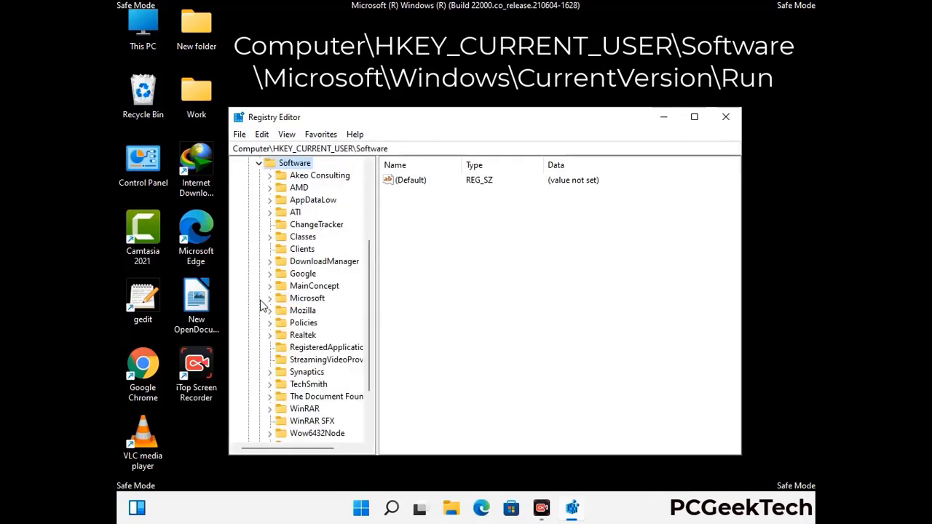
pyautogui.doubleClick(306, 298)
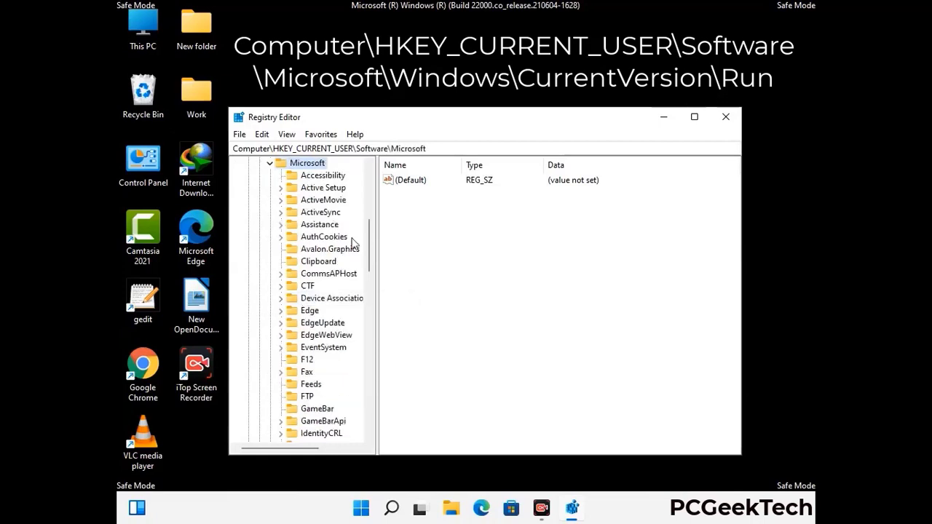
# Step: Go down through Windows > CurrentVersion and select the Run key
pyautogui.scroll(-3, 339, 306)
pyautogui.scroll(-2, 337, 318)
pyautogui.scroll(-1, 337, 318)
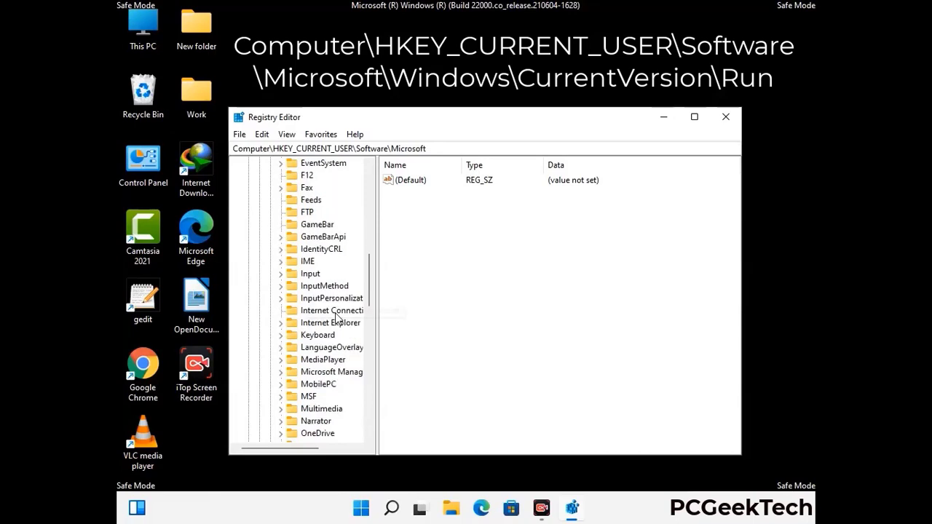
pyautogui.scroll(-2, 337, 319)
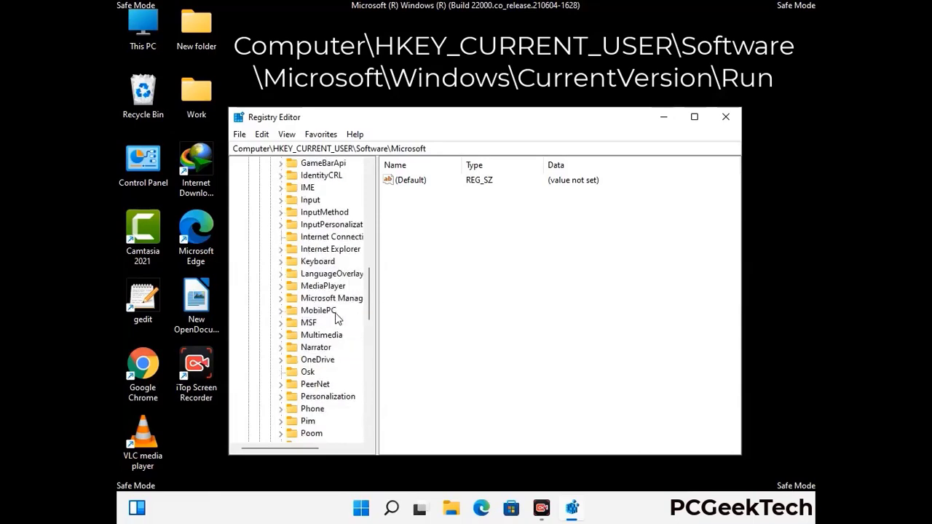
pyautogui.scroll(-7, 337, 318)
pyautogui.scroll(-3, 336, 319)
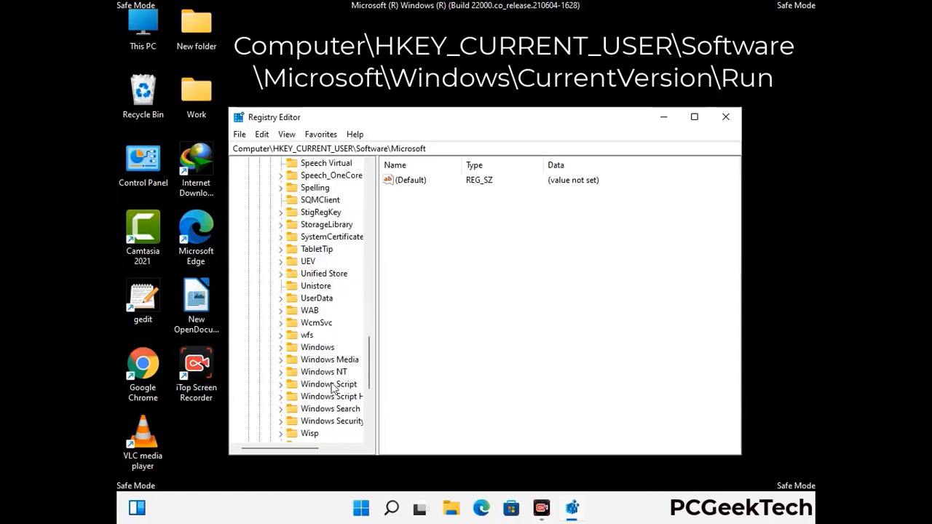
pyautogui.doubleClick(332, 349)
pyautogui.scroll(-1, 338, 342)
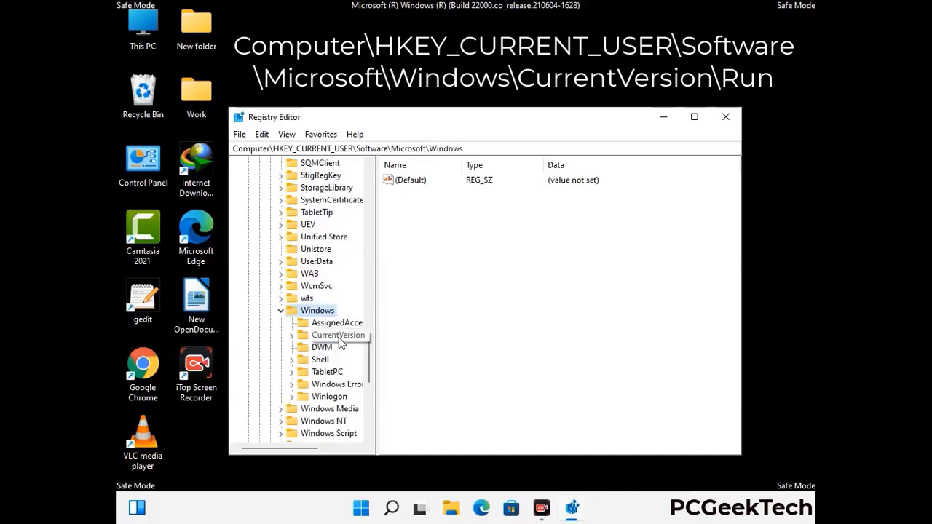
pyautogui.doubleClick(338, 336)
pyautogui.scroll(-5, 335, 324)
pyautogui.scroll(-4, 334, 317)
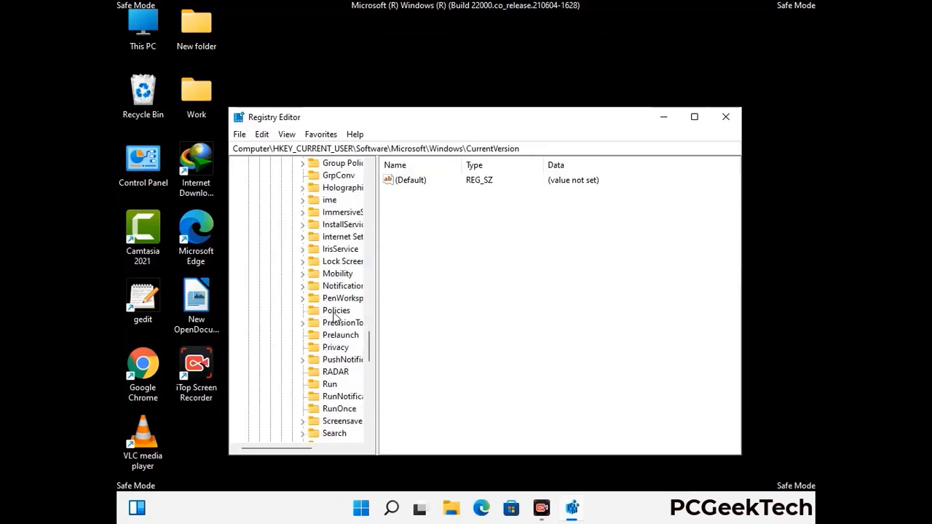
pyautogui.scroll(-1, 335, 315)
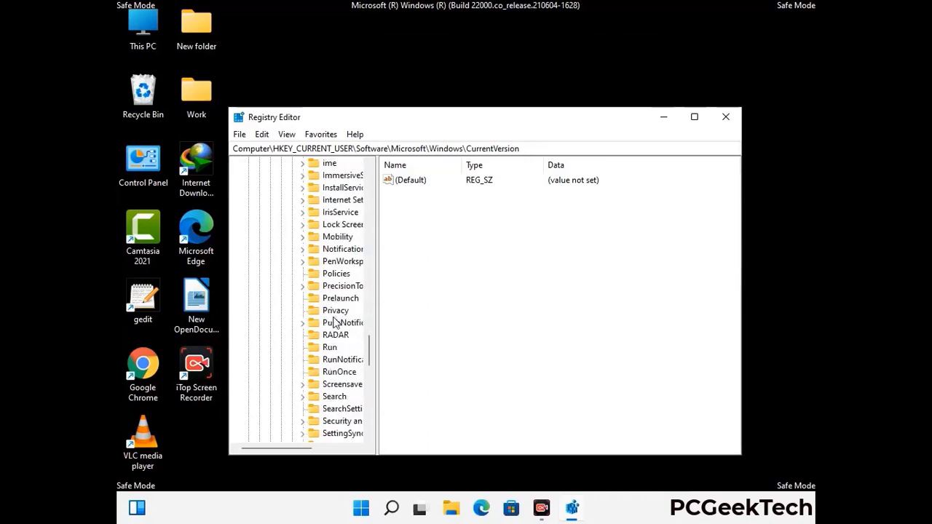
pyautogui.click(332, 349)
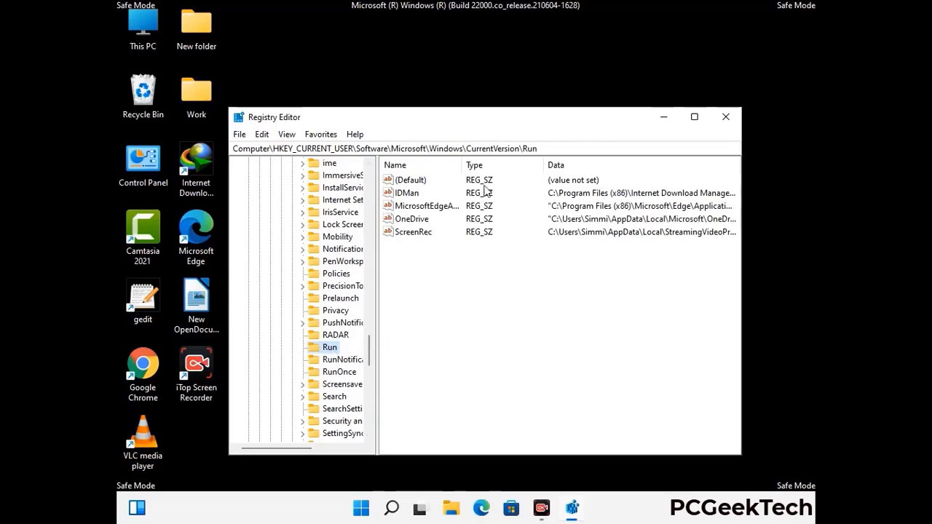
# Step: Delete the ScreenRec value from the Run key and confirm the deletion
pyautogui.click(412, 233)
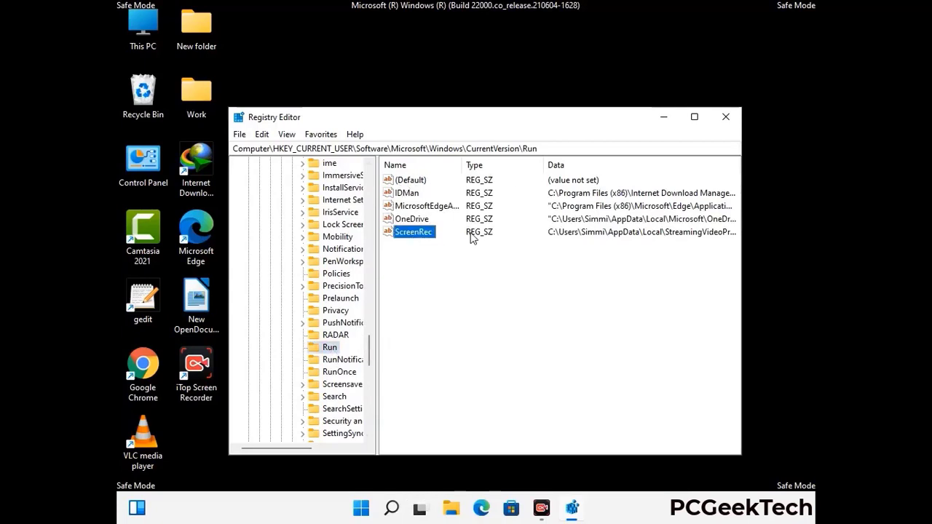
pyautogui.click(416, 233)
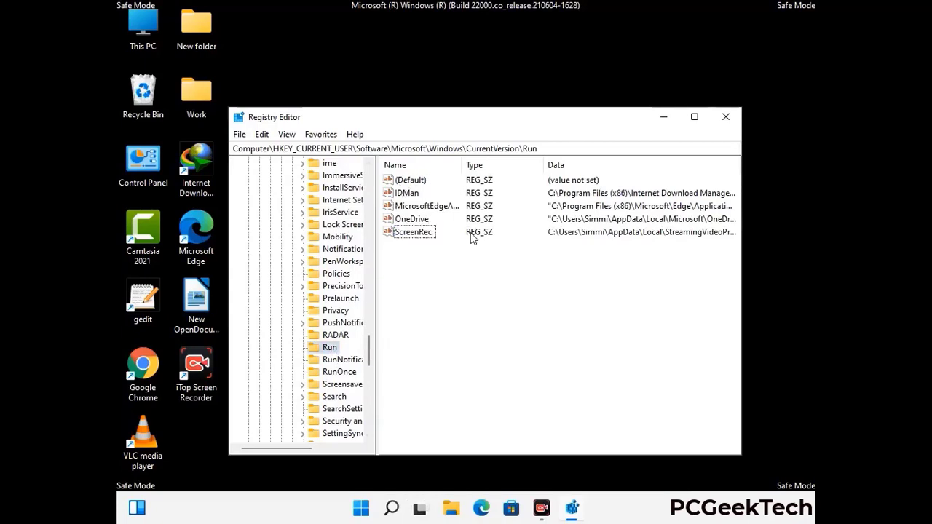
pyautogui.rightClick(421, 239)
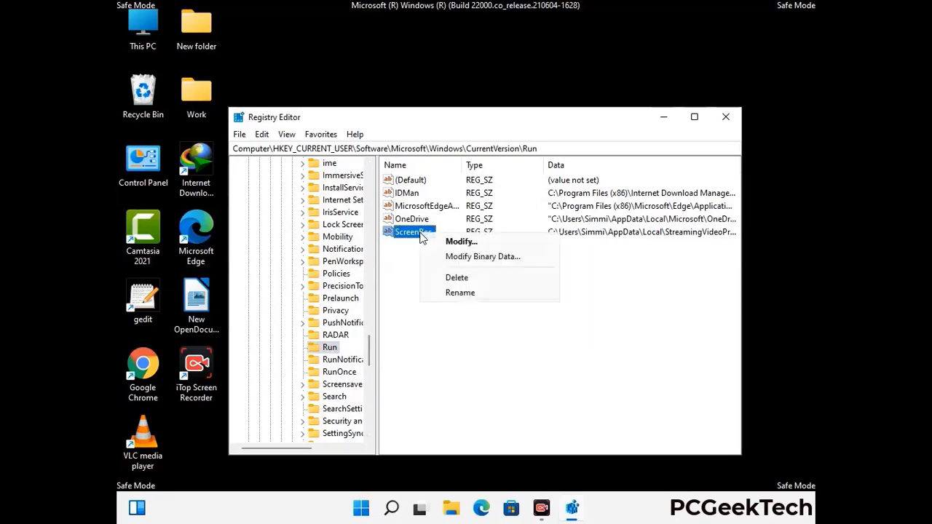
pyautogui.click(448, 277)
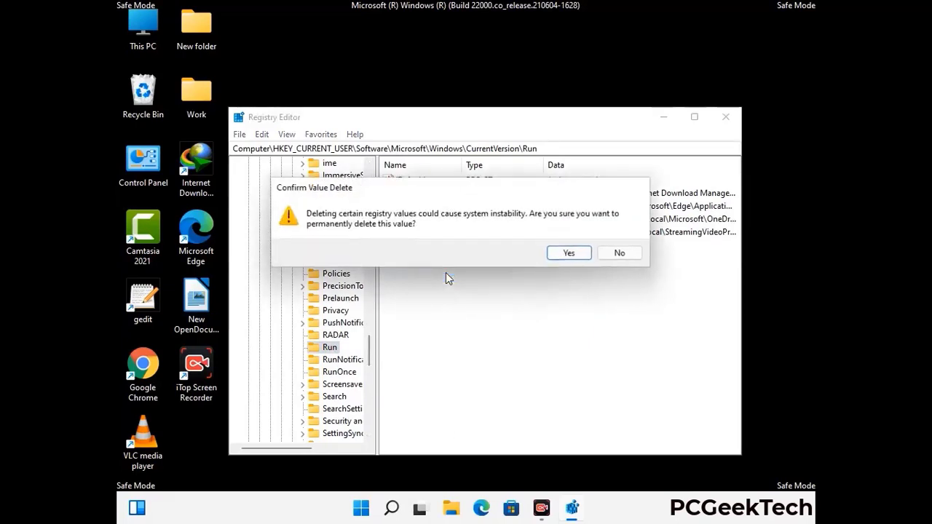
pyautogui.click(582, 255)
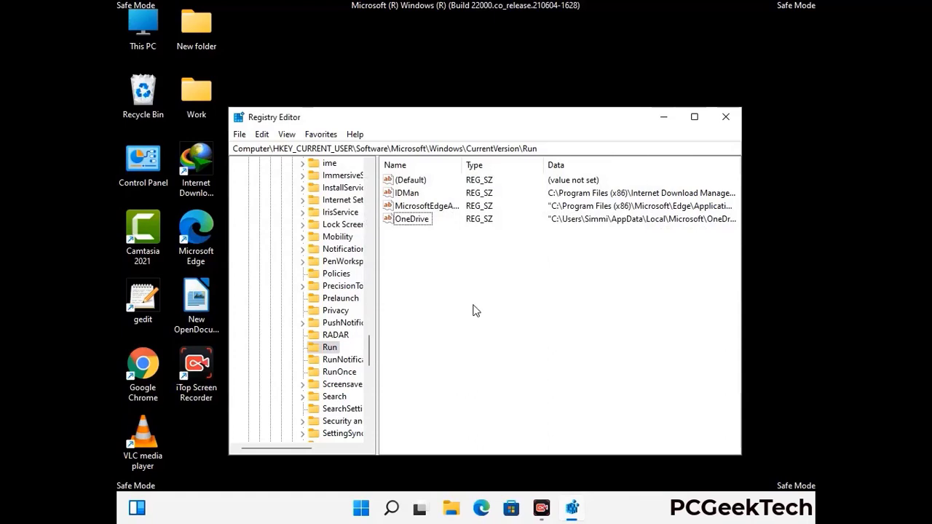
# Step: Search the registry for 'Virus Nam', cancel the search, and close Registry Editor
pyautogui.hotkey('ctrl', 'f')
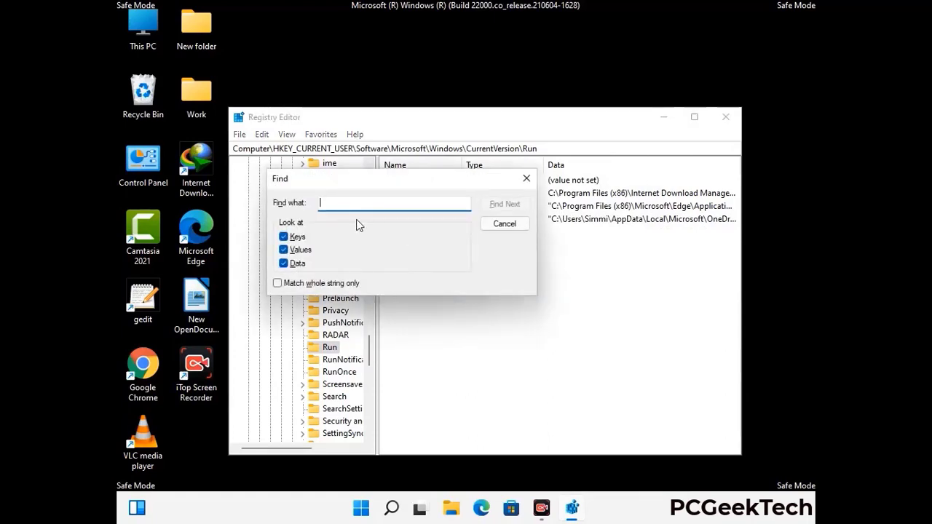
pyautogui.write('Virus Name')
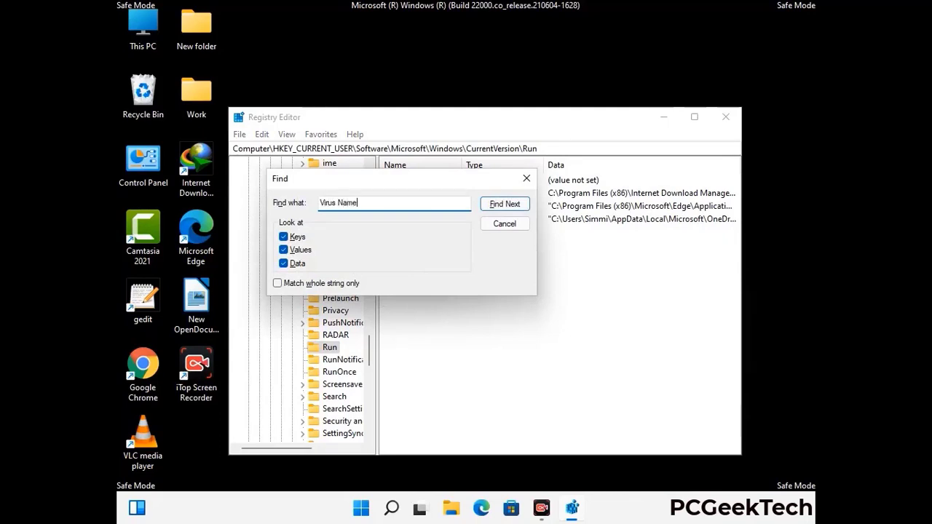
pyautogui.click(494, 208)
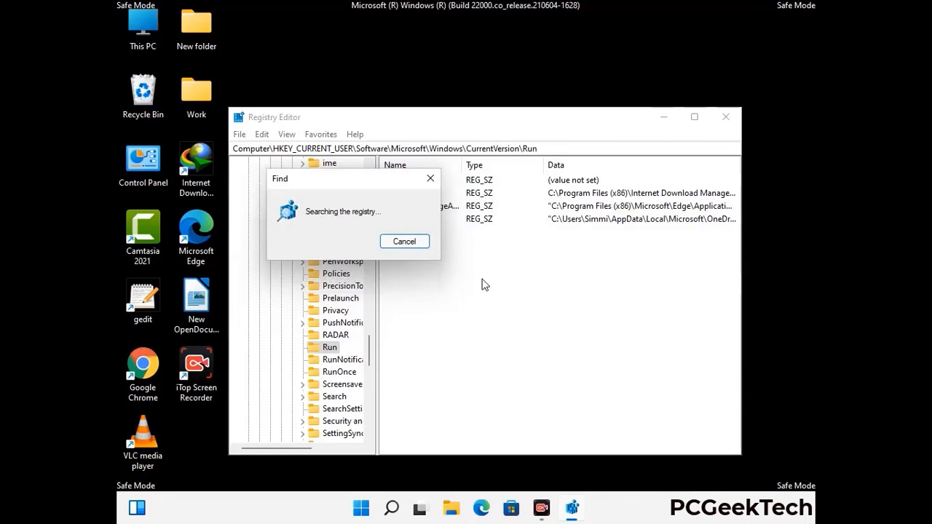
pyautogui.click(430, 179)
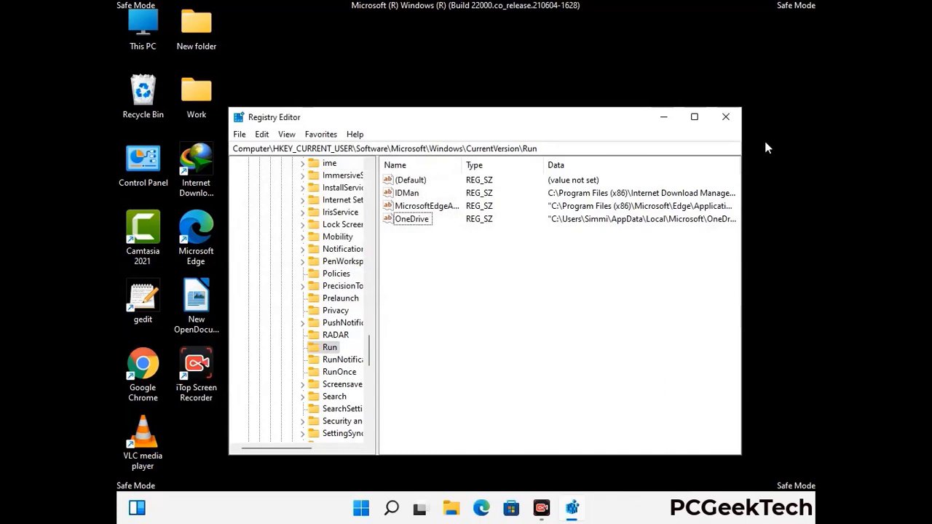
pyautogui.click(726, 117)
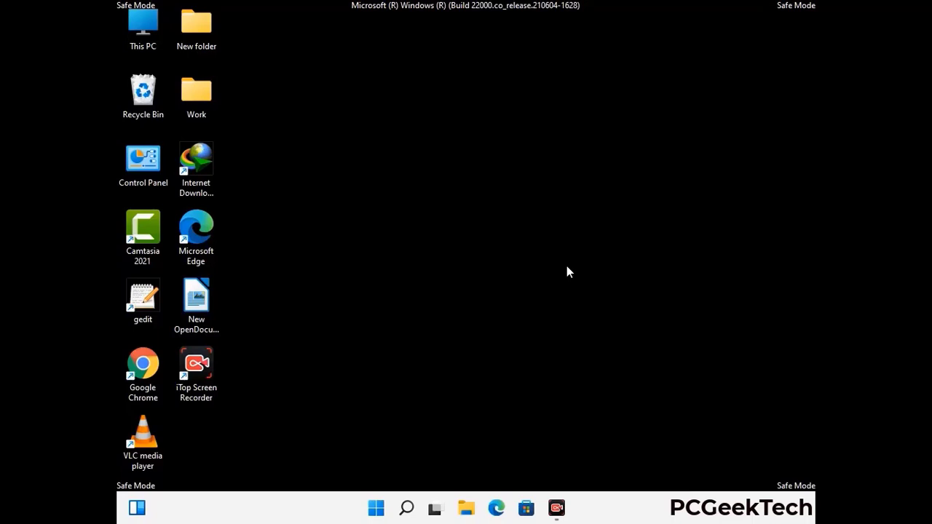
# Step: Launch System Configuration by running msconfig
pyautogui.press('super+r')
pyautogui.moveTo(272, 339); pyautogui.dragTo(477, 146)
pyautogui.write('ms')
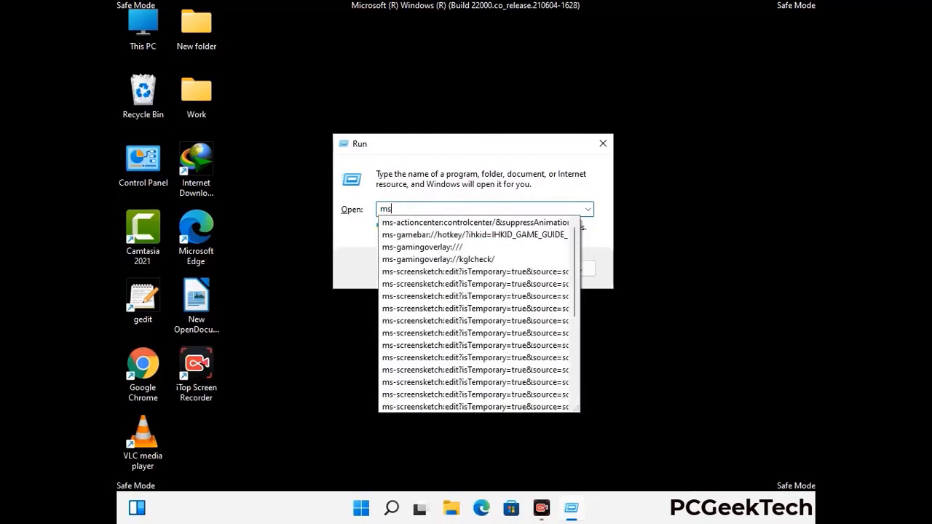
pyautogui.write('config')
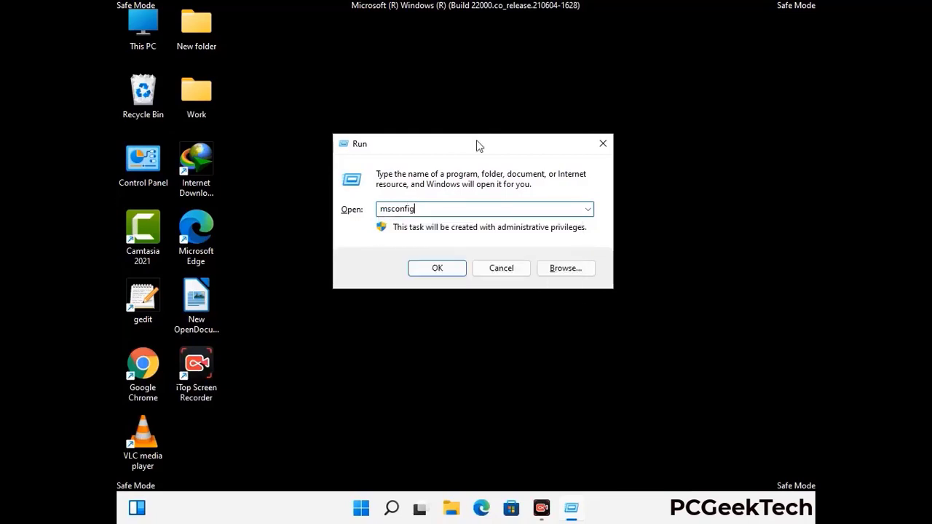
pyautogui.click(430, 268)
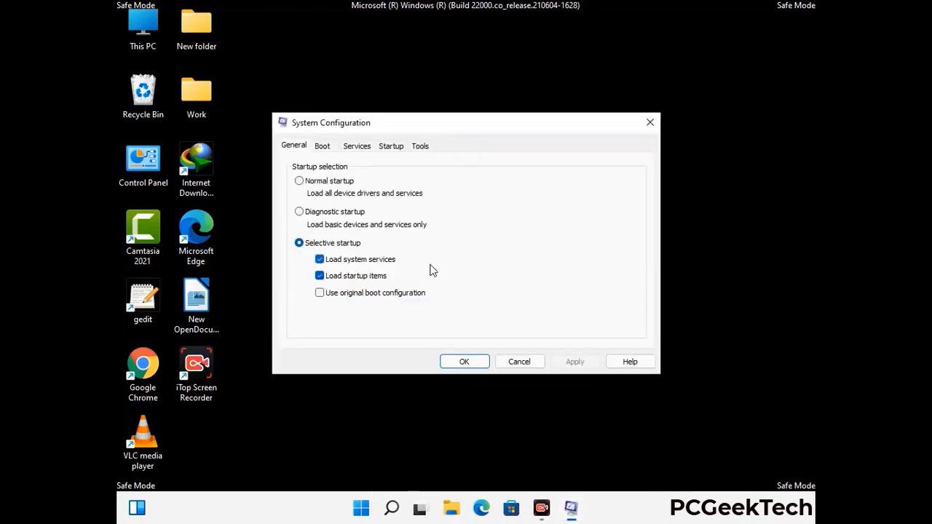
# Step: Uncheck Safe boot on the Boot tab and apply the change
pyautogui.click(322, 146)
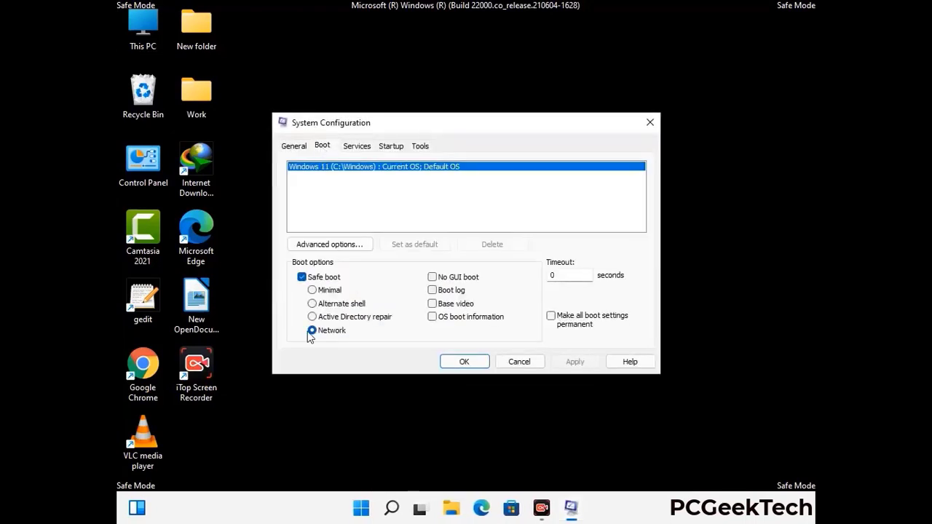
pyautogui.click(302, 278)
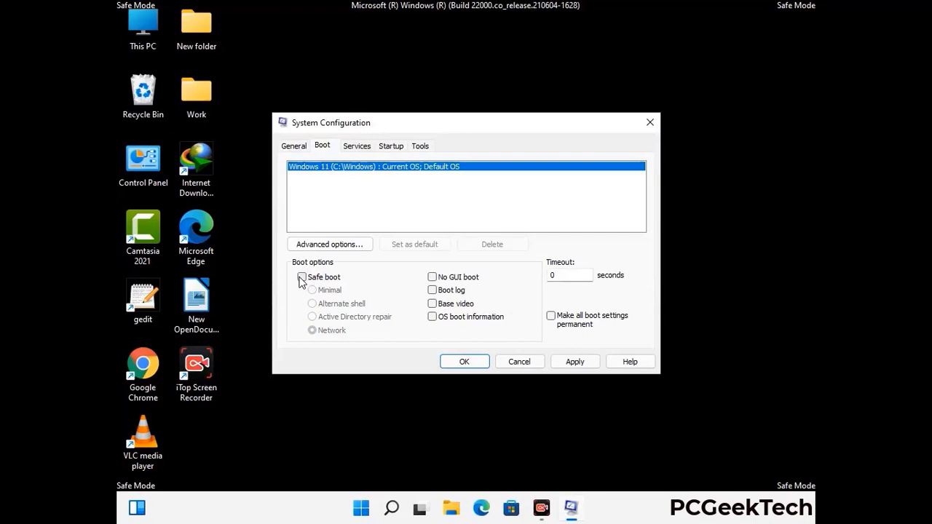
pyautogui.click(572, 364)
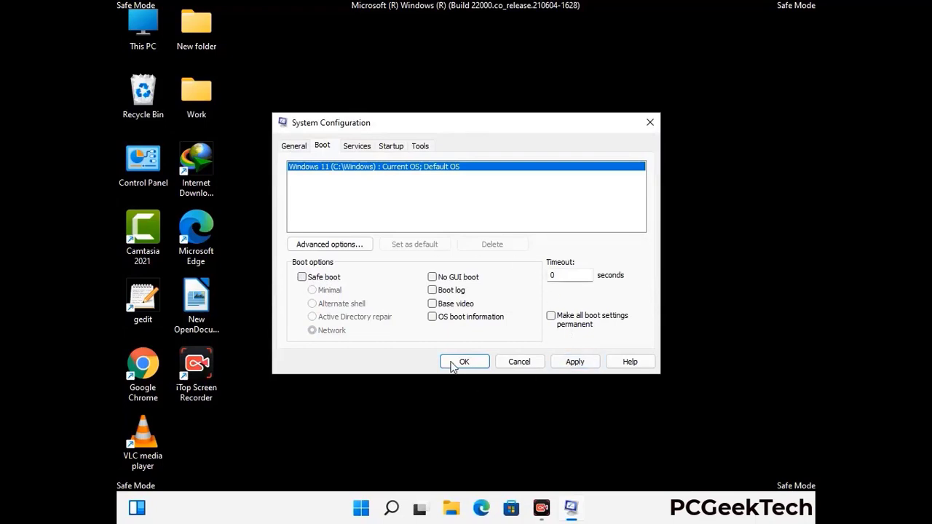